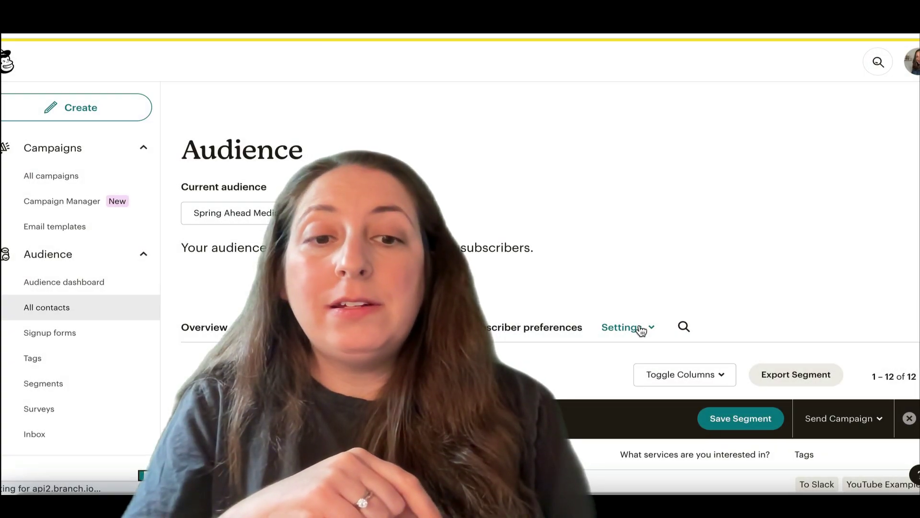
In the audience fields and merge tags settings, set the Phone Number default to 'No phone'.
click(641, 329)
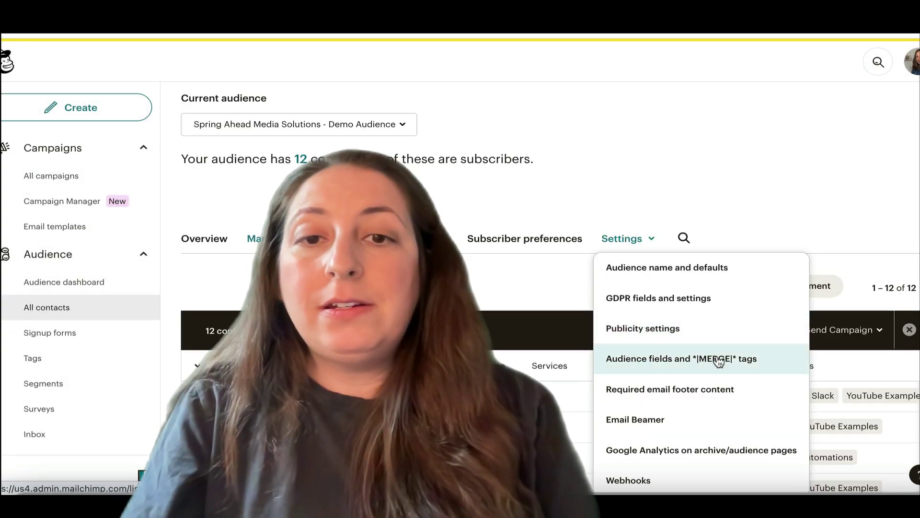
click(719, 361)
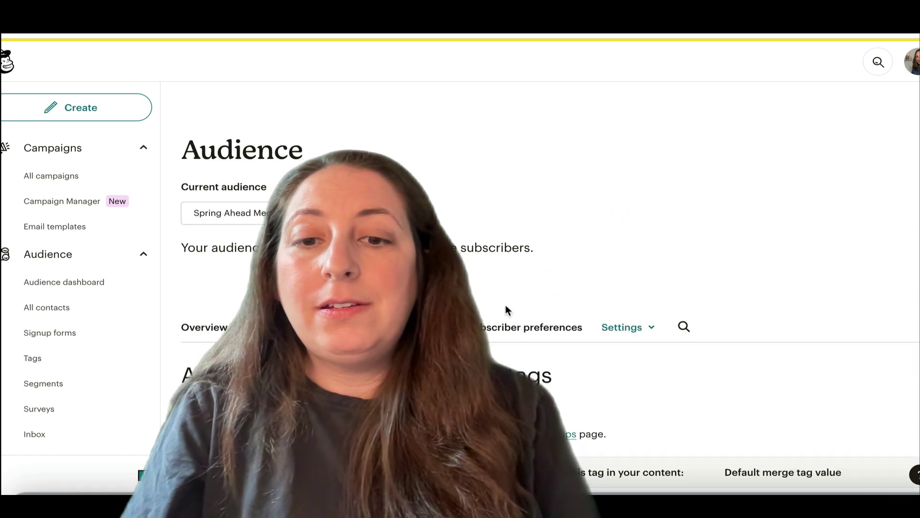
scroll(506, 306, down, 8)
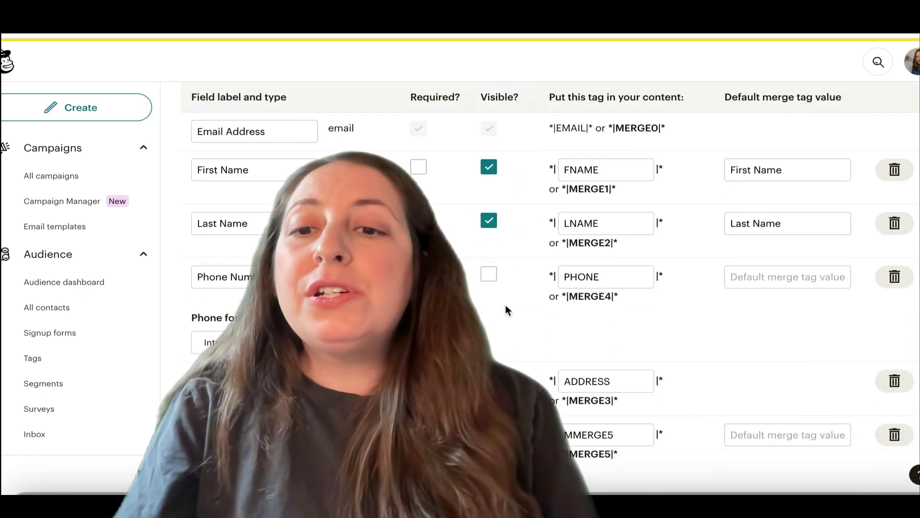
scroll(505, 305, down, 3)
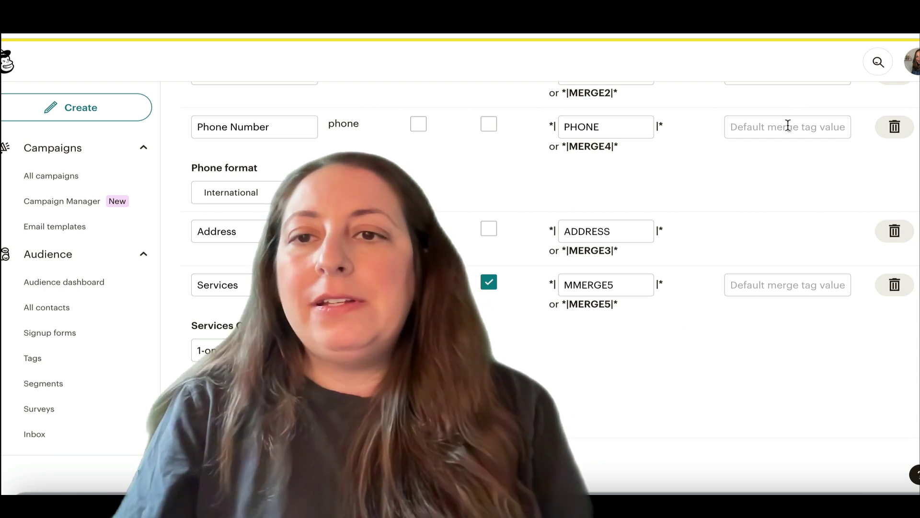
scroll(623, 155, up, 1)
click(757, 159)
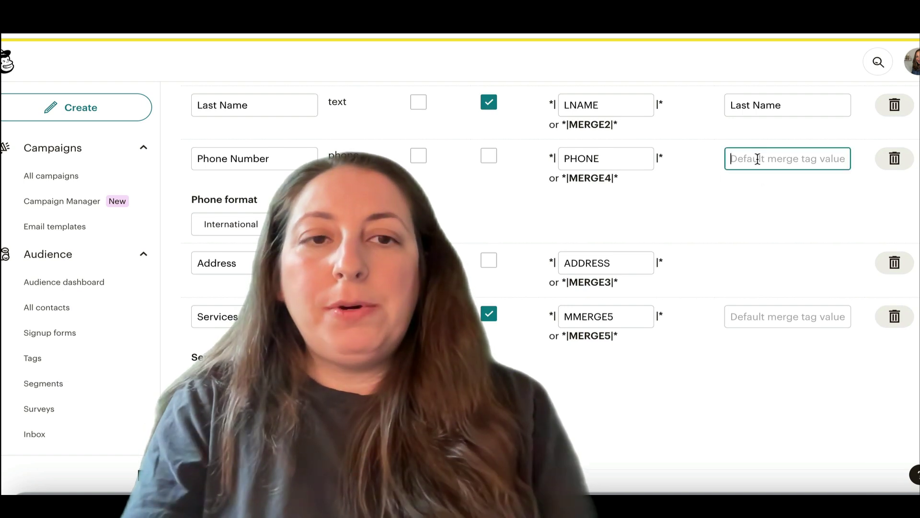
text(No phone)
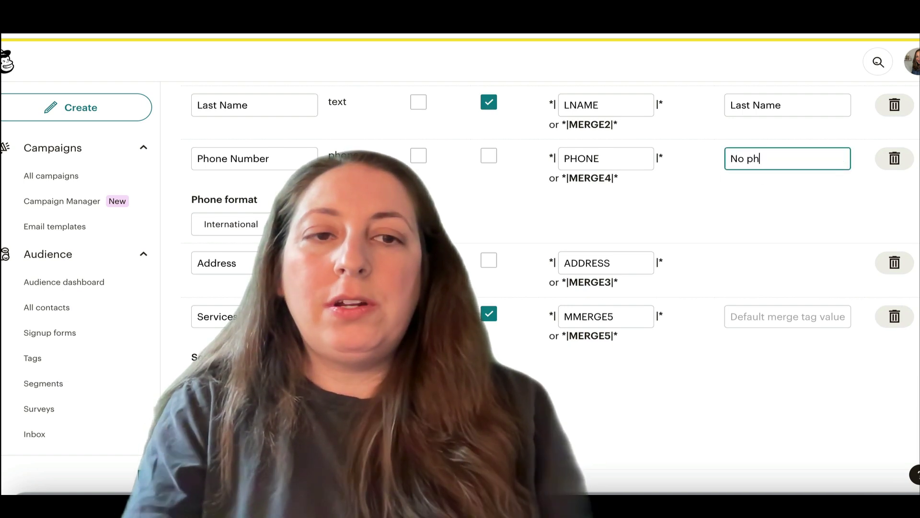
click(745, 222)
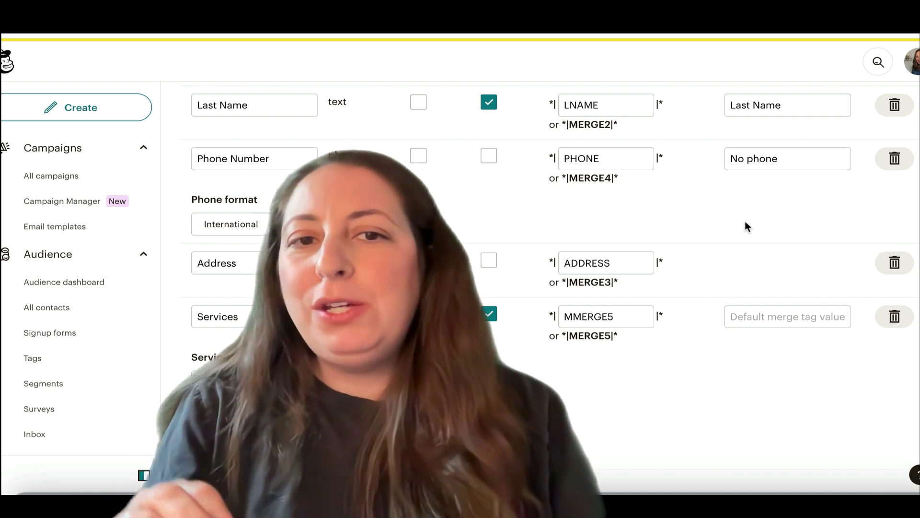
Set the First Name default to 'Friend' and save the field changes.
scroll(744, 221, up, 3)
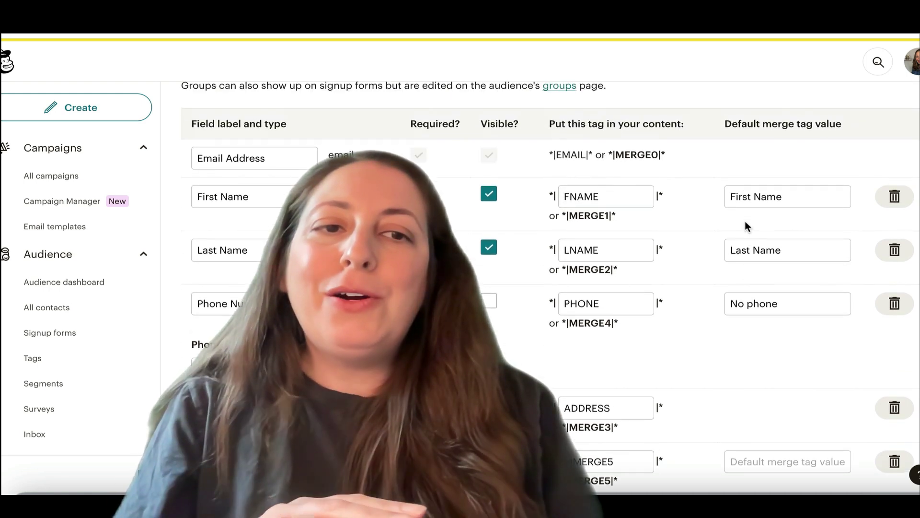
drag(791, 197, 729, 195)
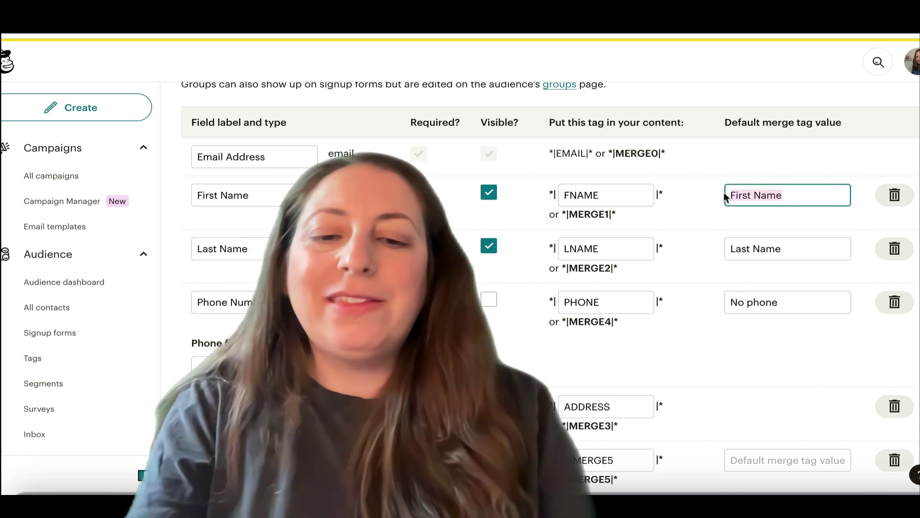
text(Friend)
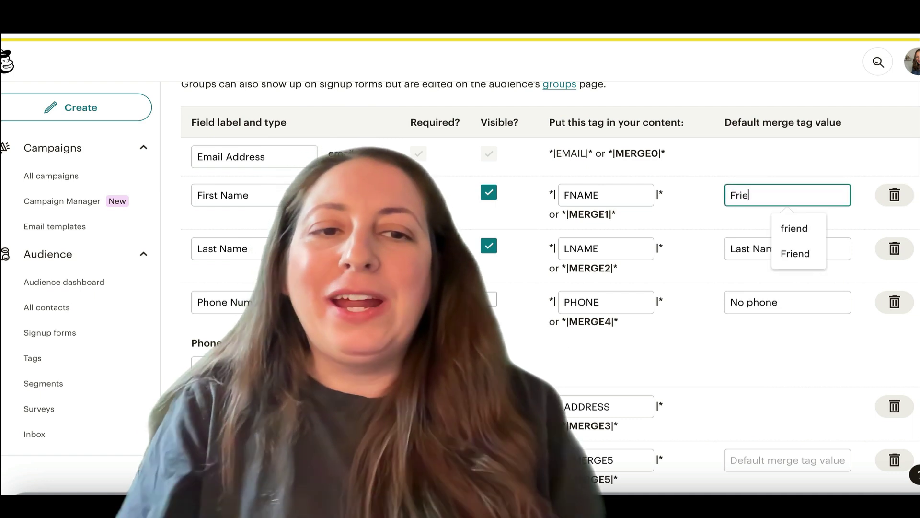
click(692, 214)
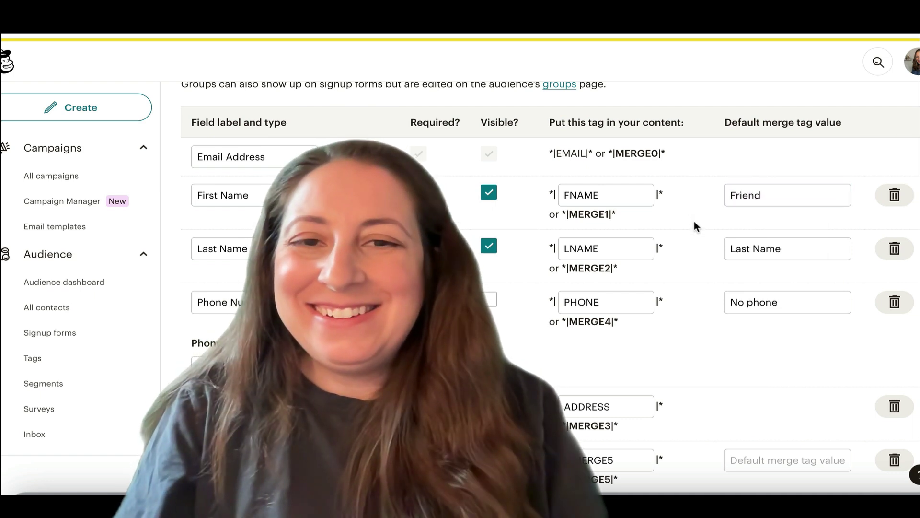
scroll(694, 221, up, 1)
scroll(232, 476, down, 5)
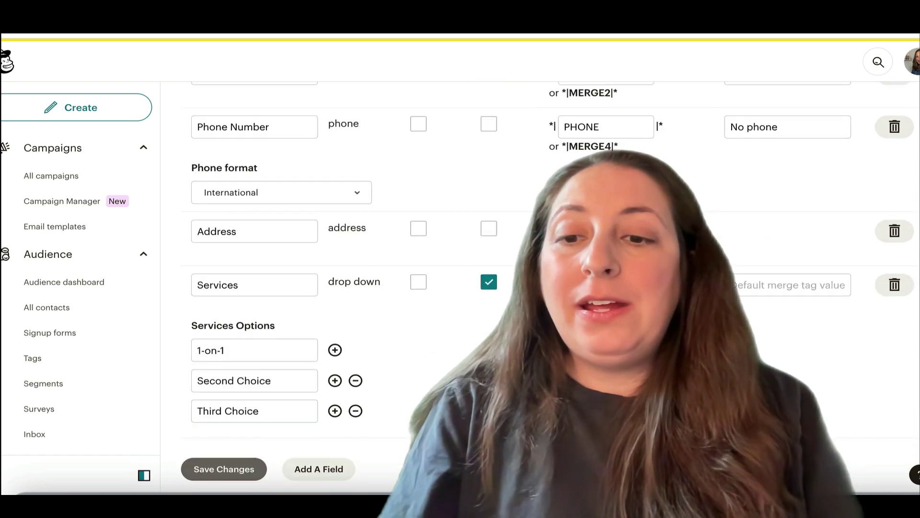
click(233, 469)
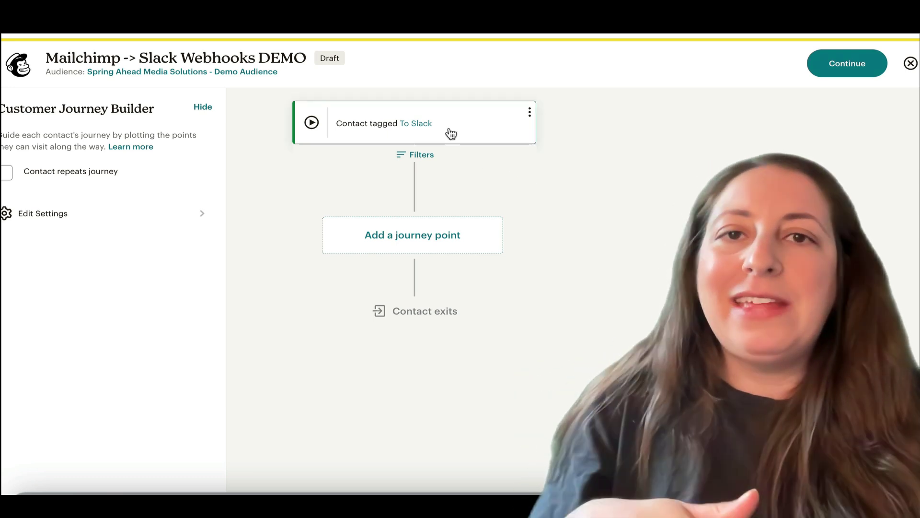
Add a Webhook action after the To Slack tag trigger, naming it 'To Slack for Test'.
click(427, 243)
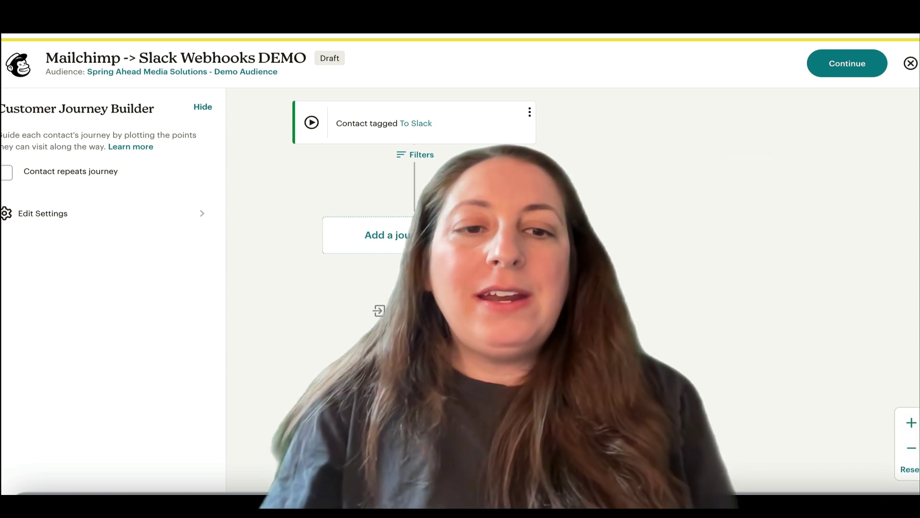
scroll(720, 277, down, 3)
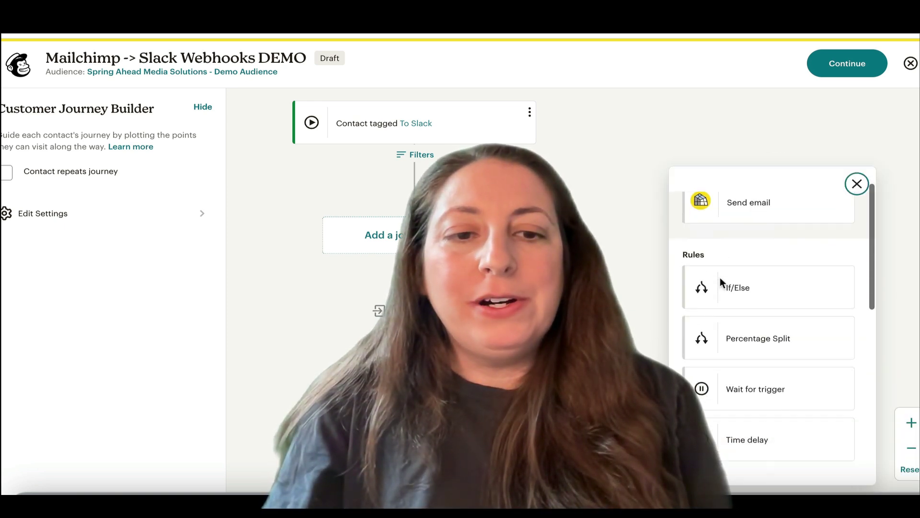
scroll(720, 277, down, 2)
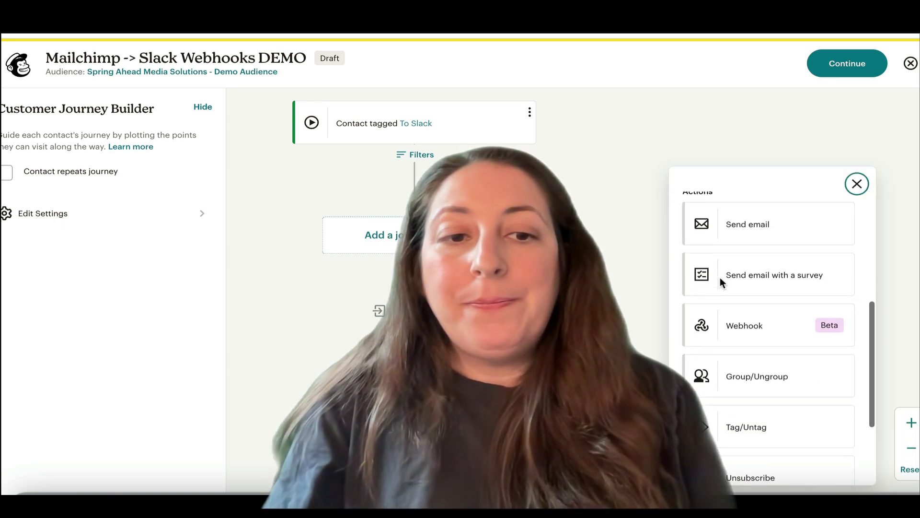
click(740, 329)
click(415, 294)
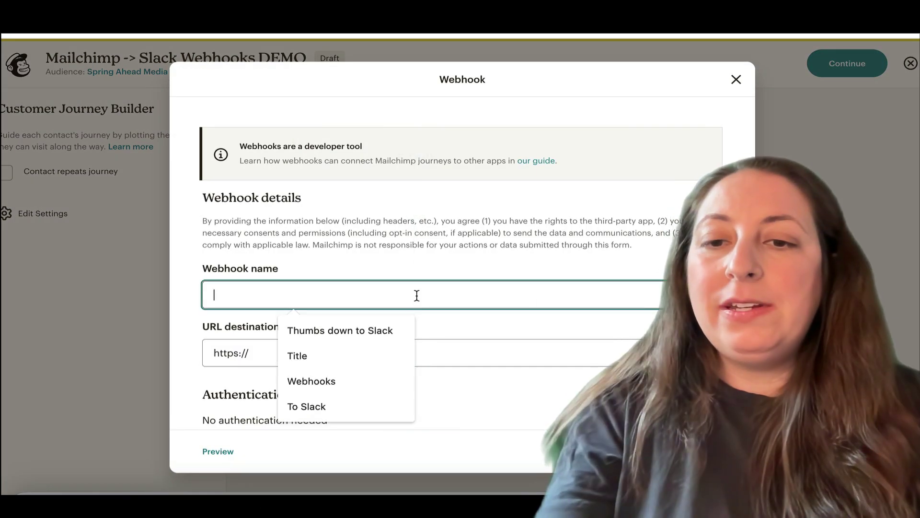
text(To Sli)
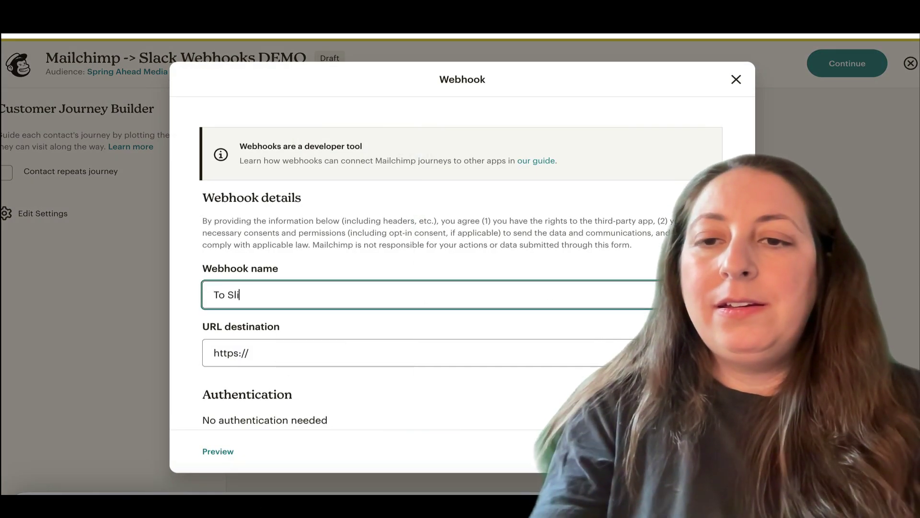
key(BackSpace)
text(ack for )
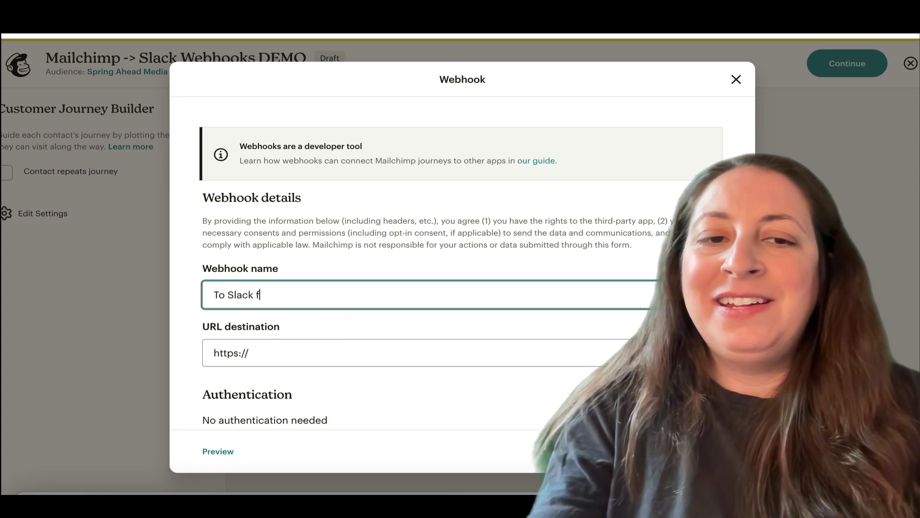
text(Test)
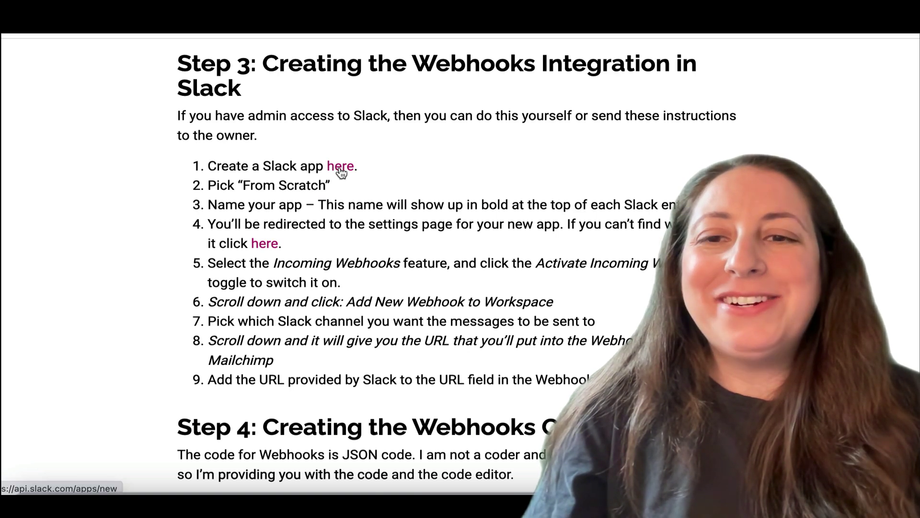
Follow the 'Create a Slack app here' link in the blog's Step 3.
click(340, 168)
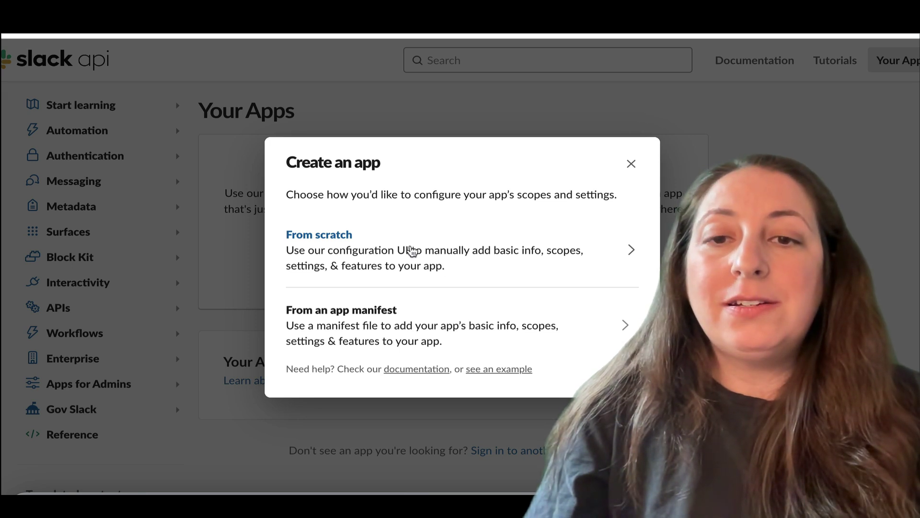
Create a from-scratch Slack app 'New from Mailchimp' in the Spring Ahead Media Solutions workspace.
click(412, 250)
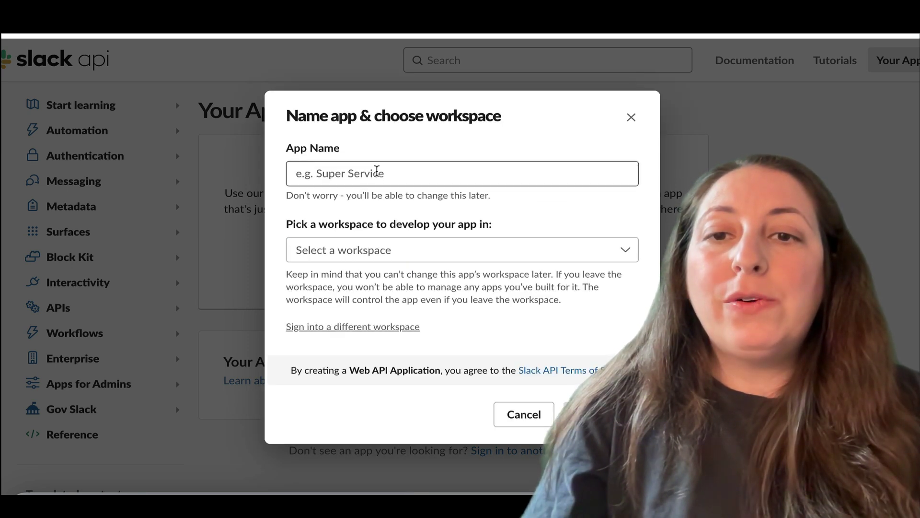
click(374, 171)
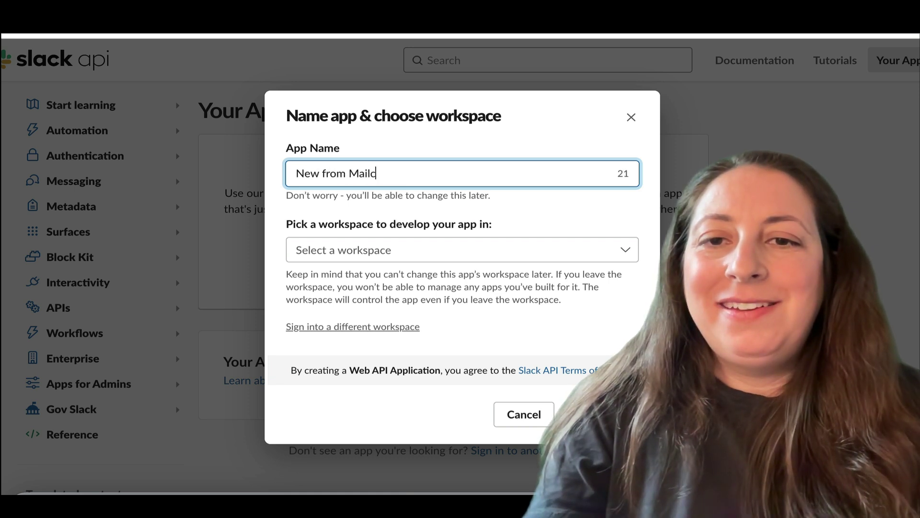
text(p)
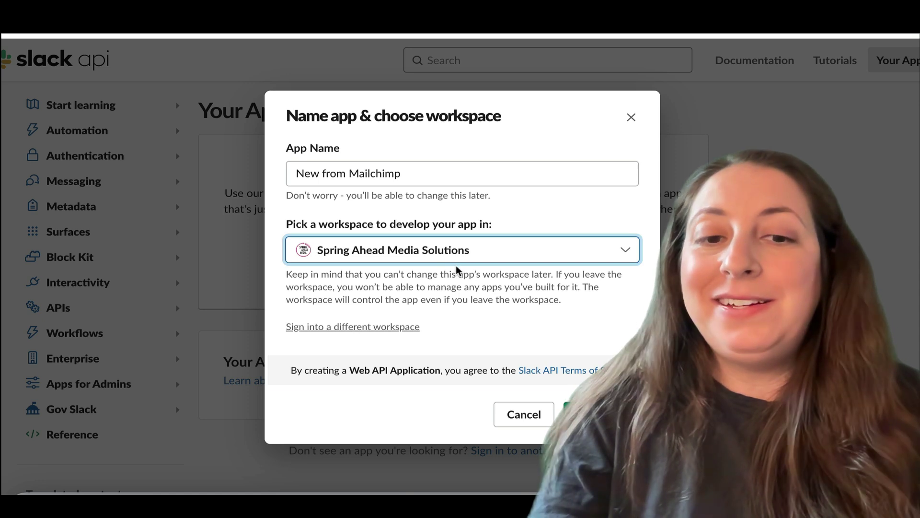
click(594, 414)
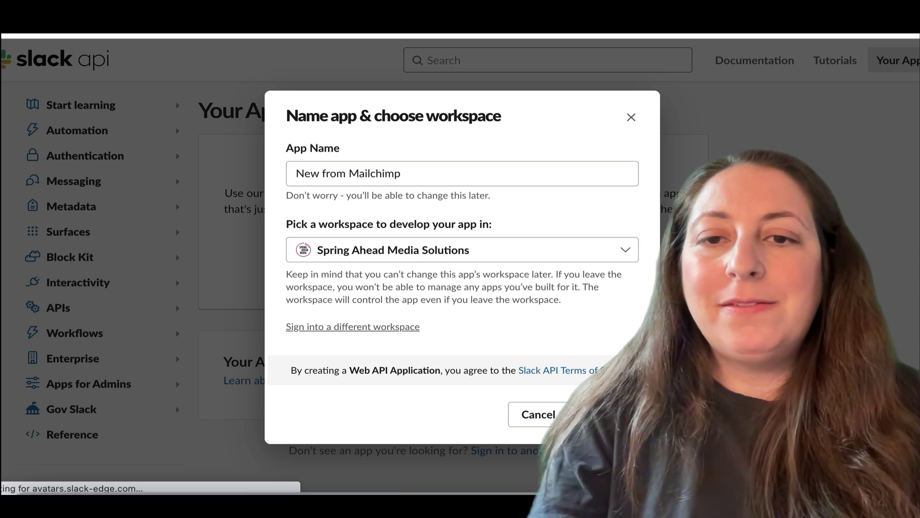
Turn on Incoming Webhooks for the New from Mailchimp app.
scroll(480, 317, down, 4)
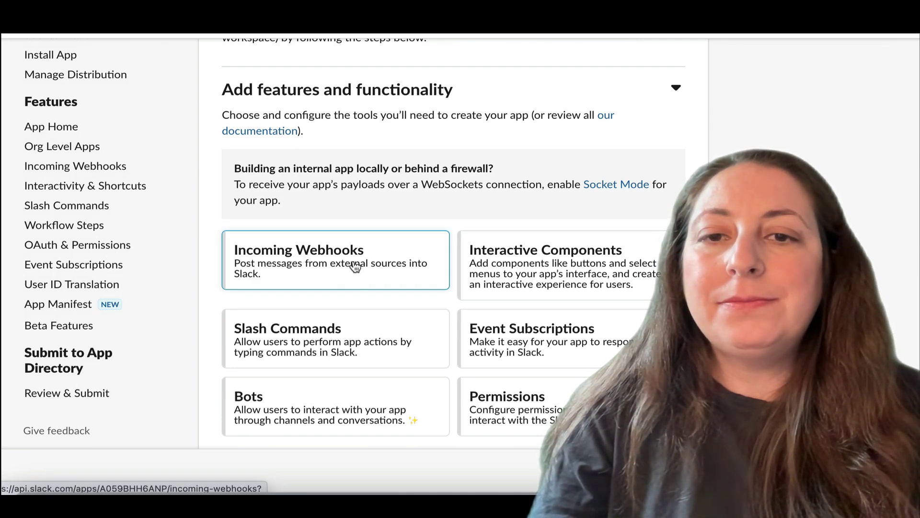
click(354, 267)
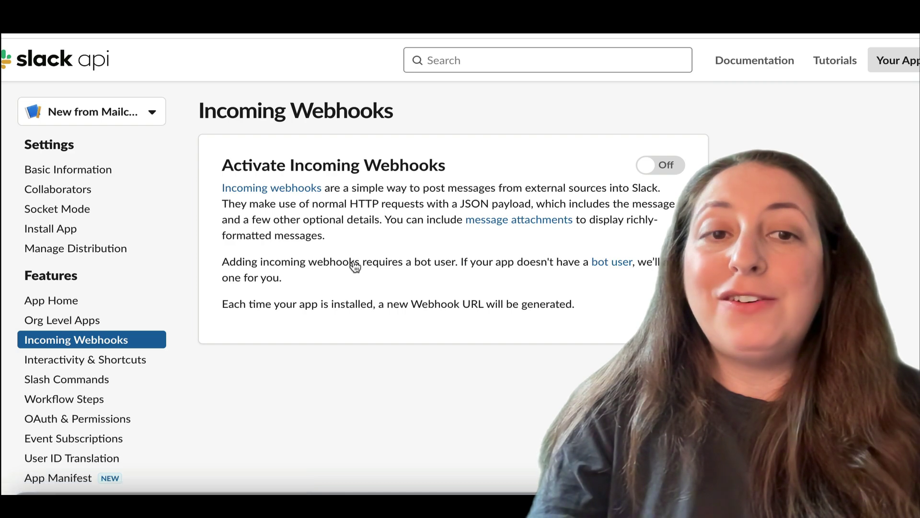
click(672, 168)
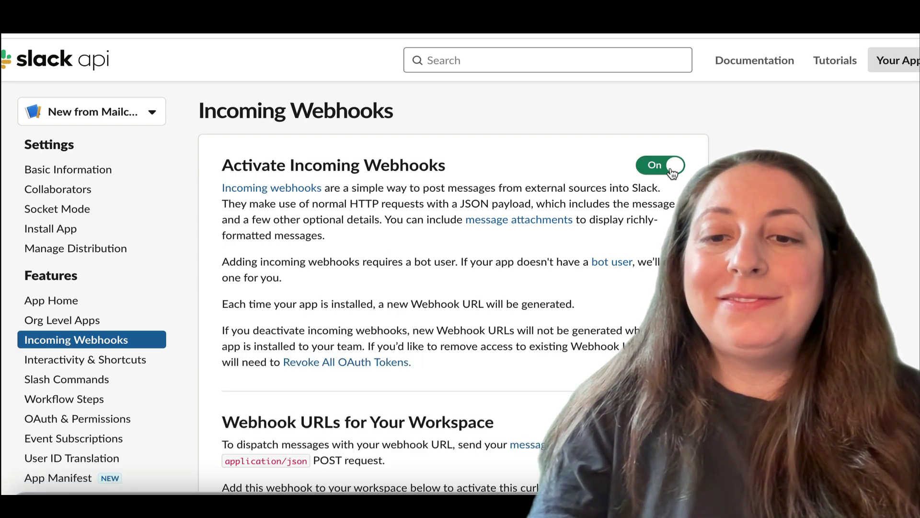
Add a webhook posting to #from-mailchimp, allow it, and copy its URL.
scroll(539, 206, down, 6)
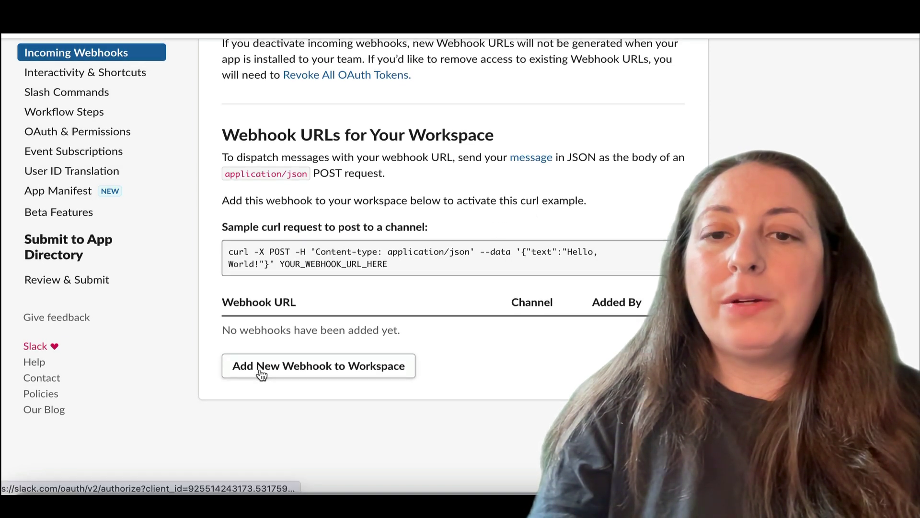
click(261, 374)
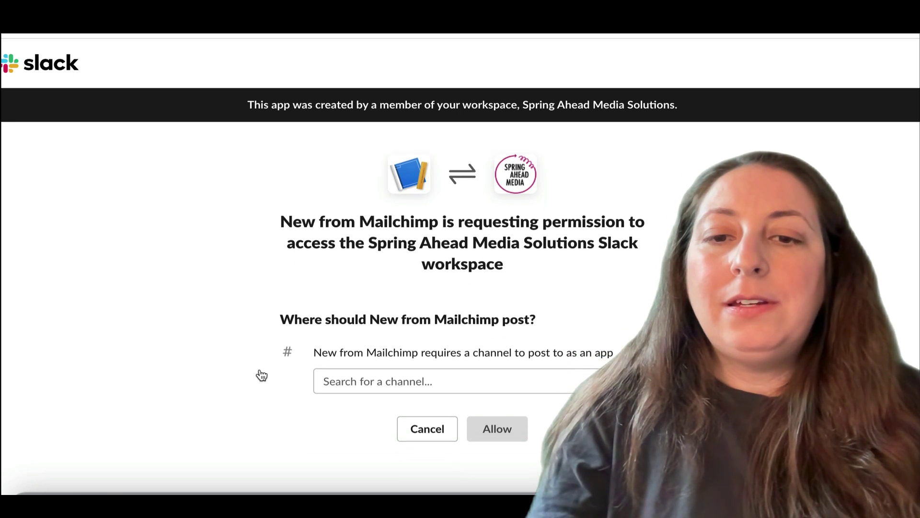
click(361, 355)
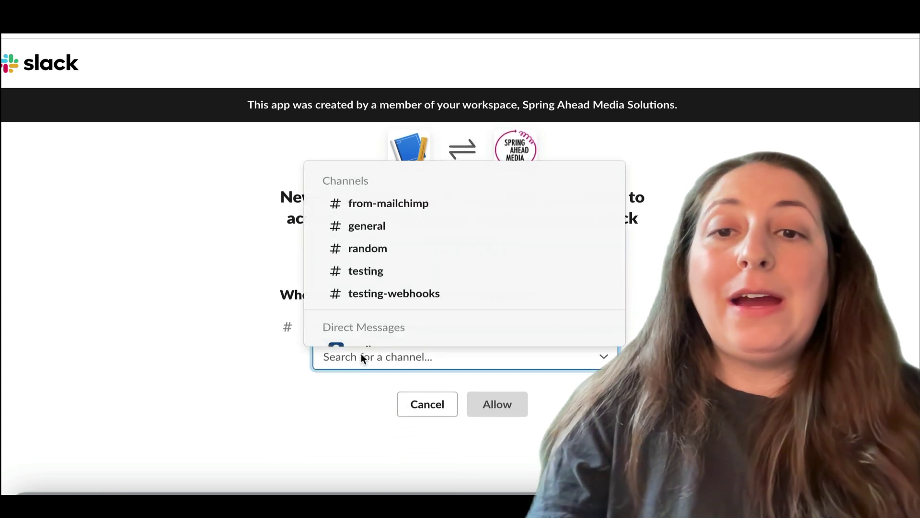
click(434, 207)
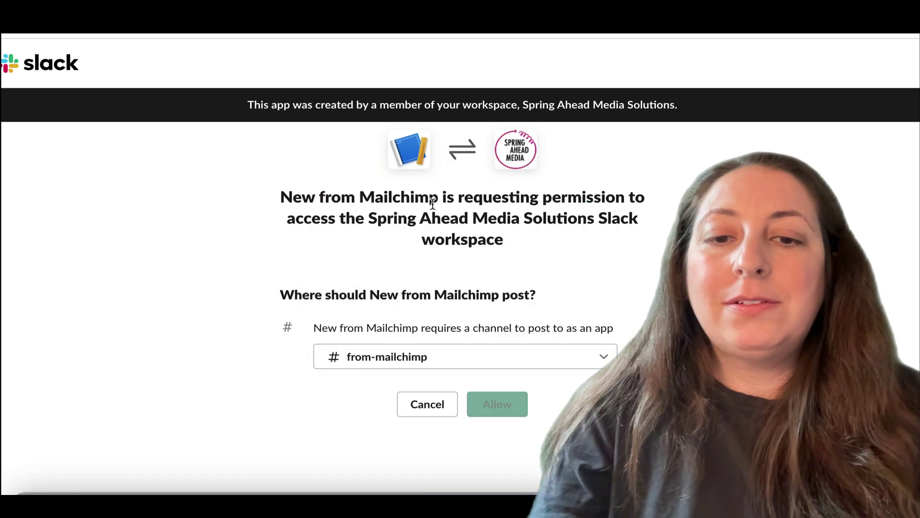
click(498, 405)
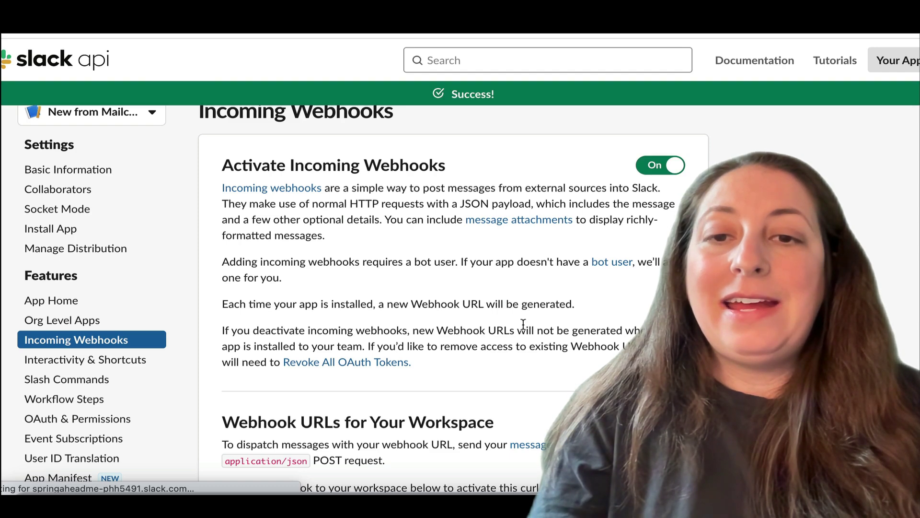
scroll(521, 321, down, 6)
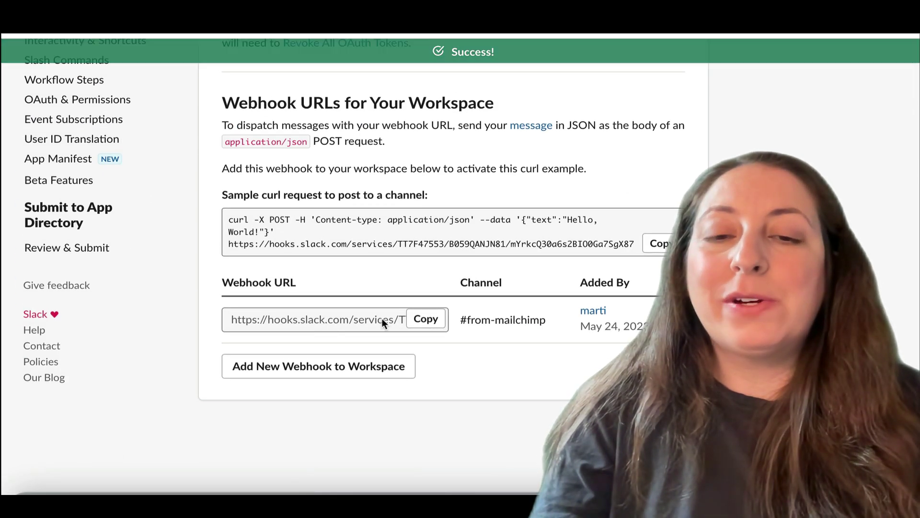
click(429, 321)
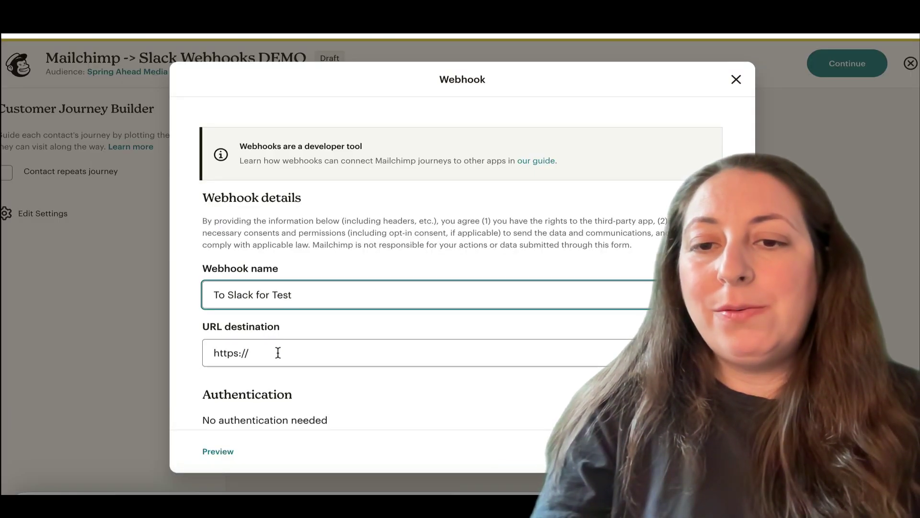
Paste the Slack webhook URL as the webhook's destination and save the step.
click(278, 353)
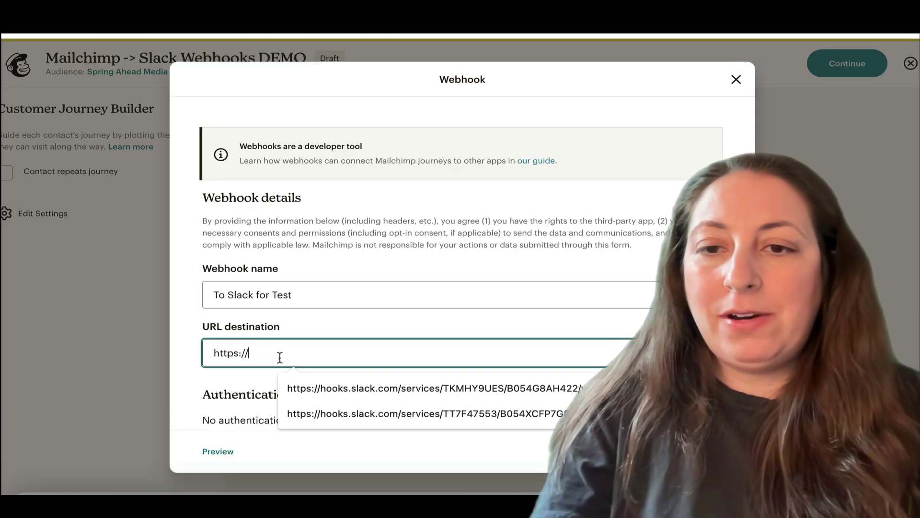
key(ctrl+v)
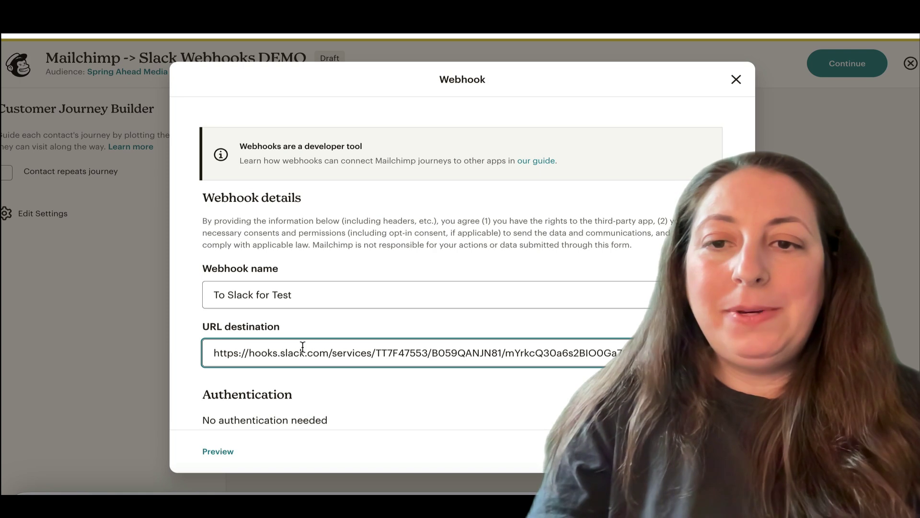
click(341, 326)
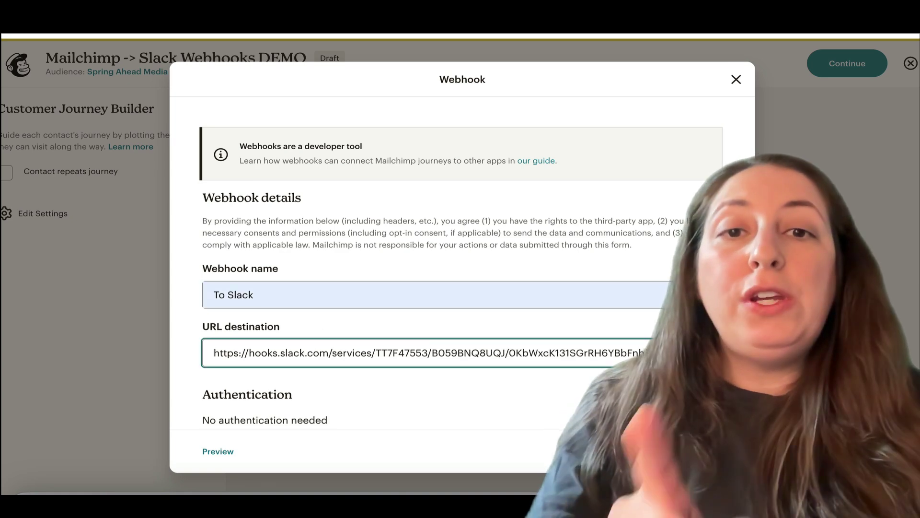
key(Return)
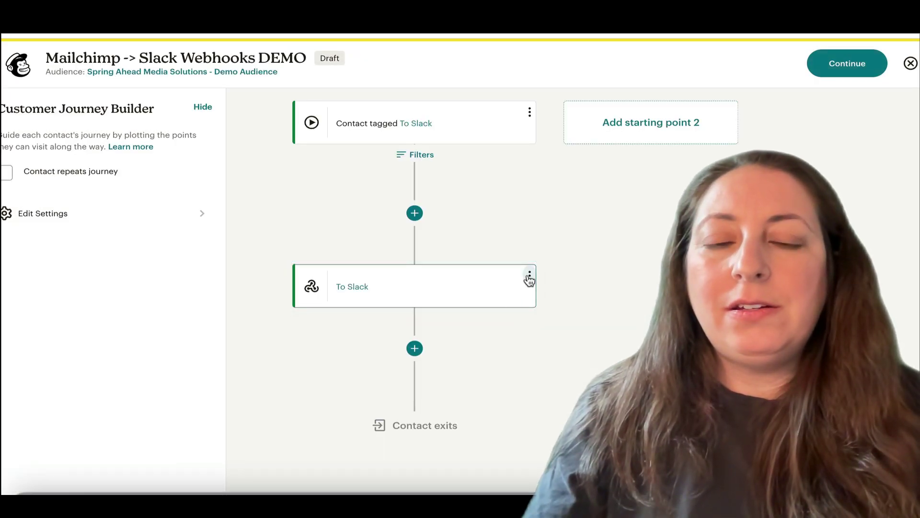
Reopen the To Slack webhook step for editing.
click(529, 276)
click(536, 306)
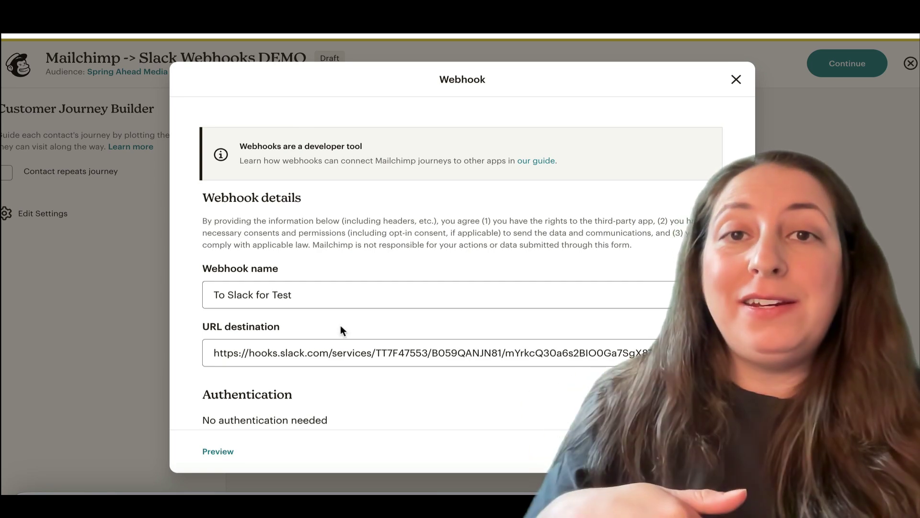
scroll(340, 326, down, 7)
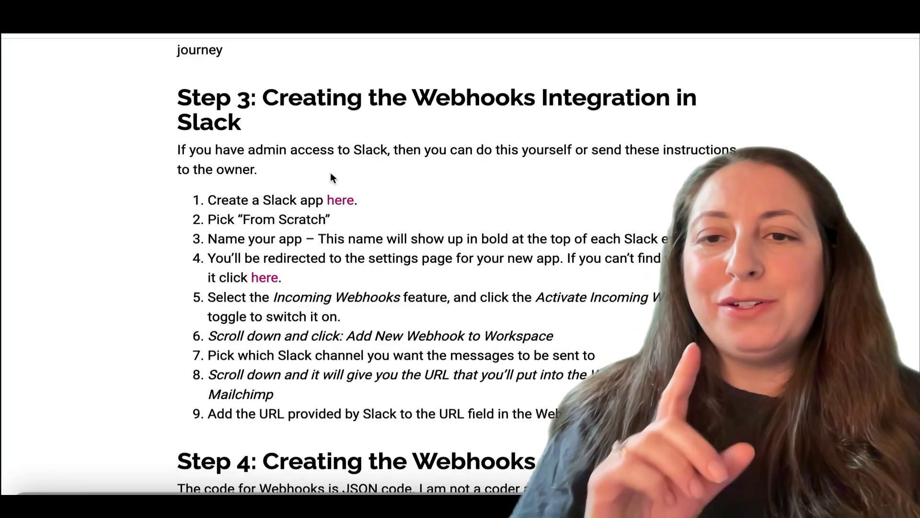
Download 'Mailchimp to Slack Webhooks.csv' from the blog's code link and open JSON Editor Online.
scroll(331, 177, down, 10)
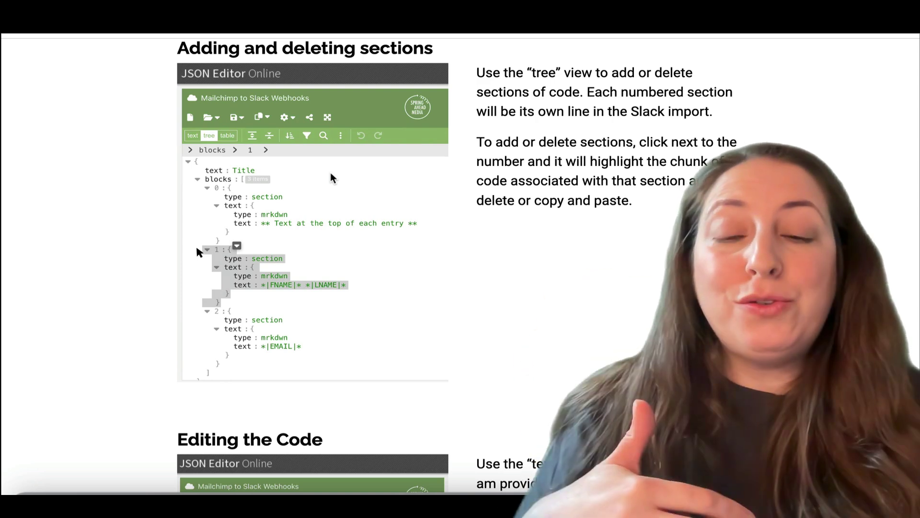
scroll(330, 177, down, 1)
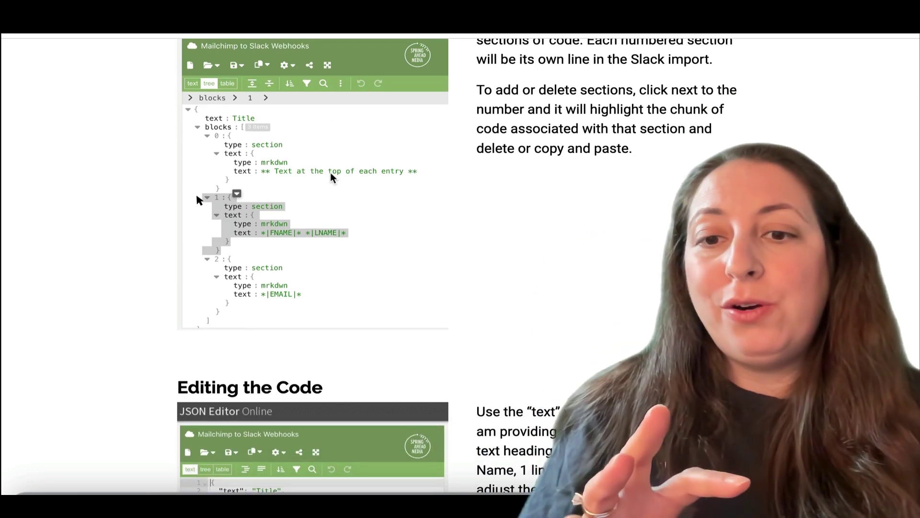
scroll(331, 177, down, 10)
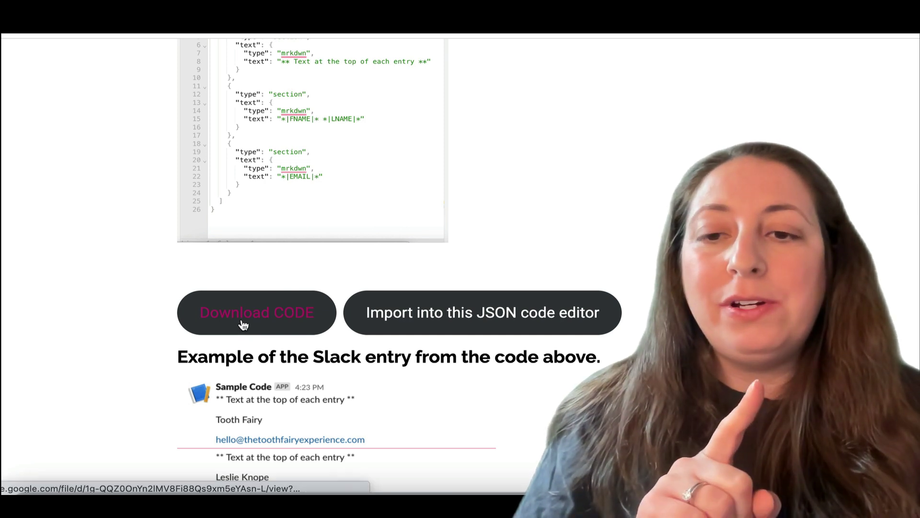
click(243, 325)
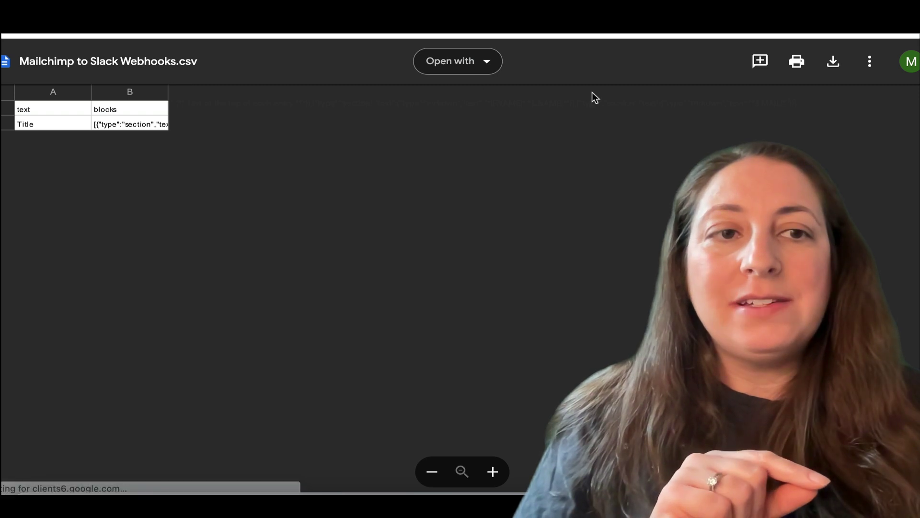
click(833, 64)
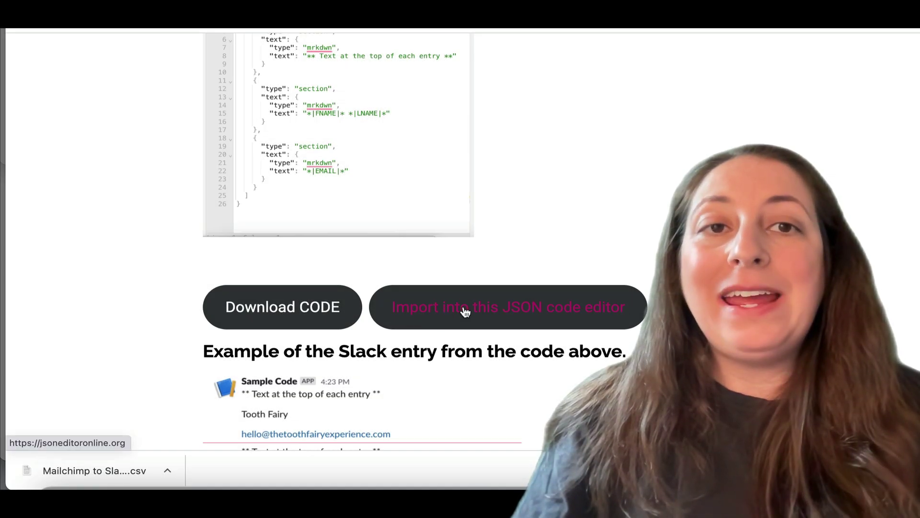
click(485, 309)
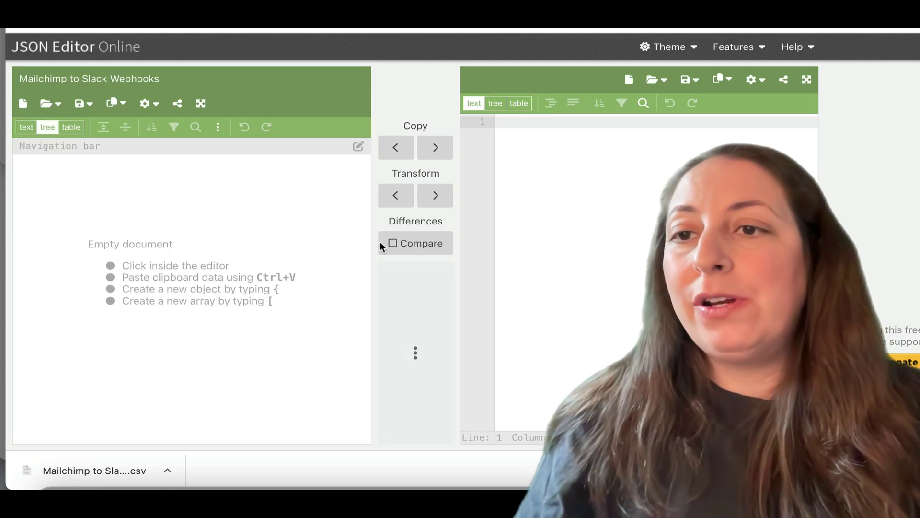
Import 'Mailchimp to Slack Webhooks.csv' into JSON Editor Online using Import CSV.
click(50, 103)
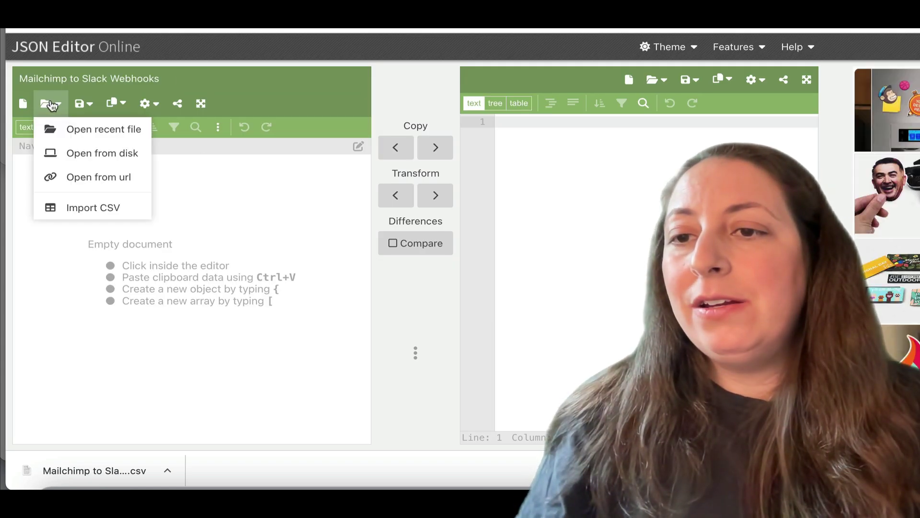
click(78, 204)
click(366, 166)
key(Return)
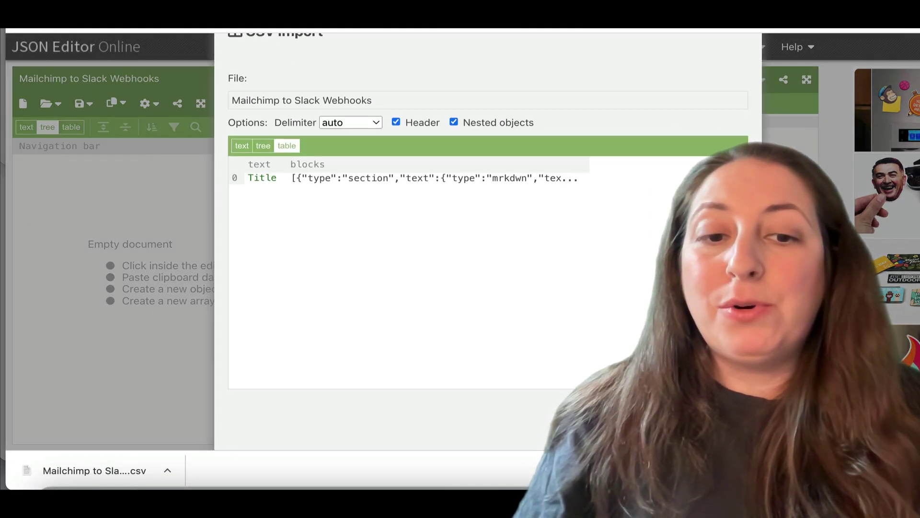
key(Return)
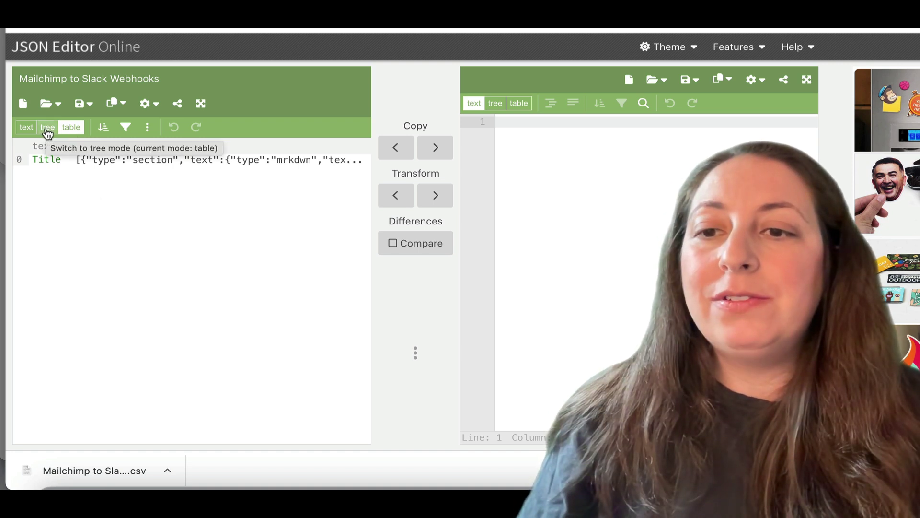
View the data as a tree and inspect blocks 0–2: heading, *|FNAME|* *|LNAME|*, and *|EMAIL|* sections.
click(47, 128)
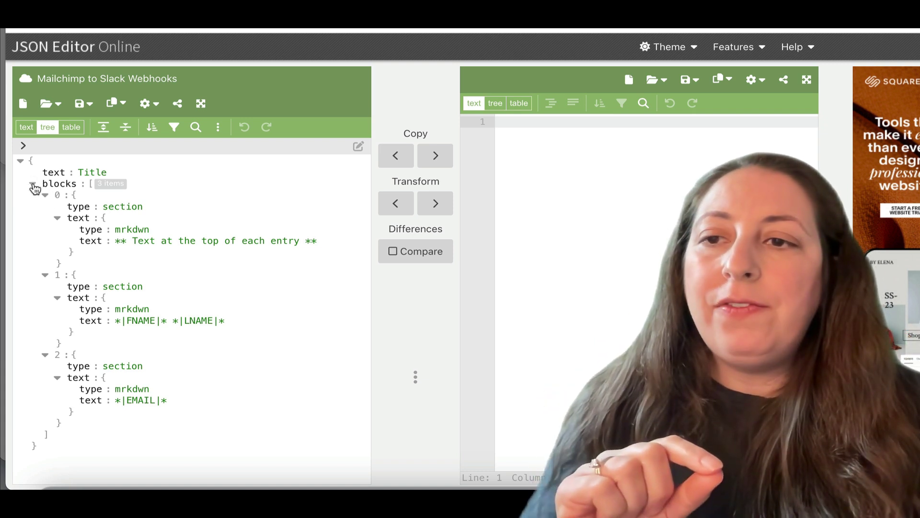
click(31, 196)
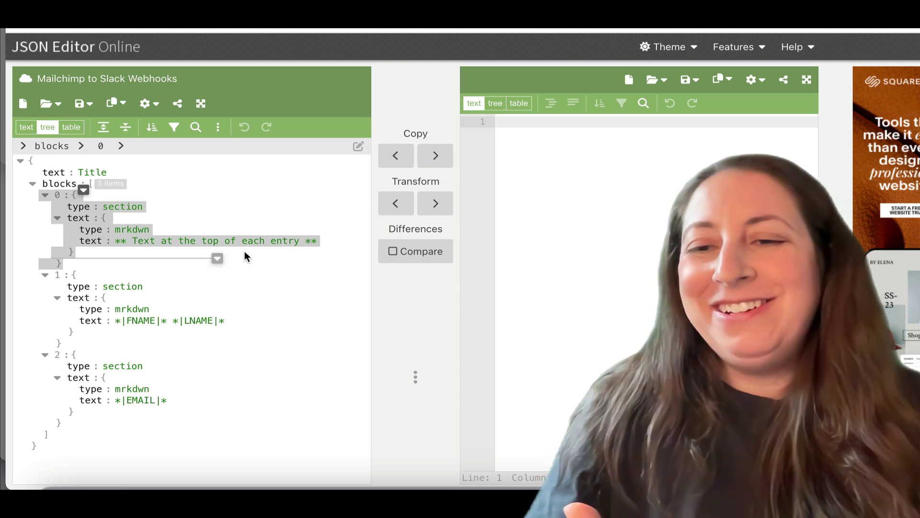
click(35, 279)
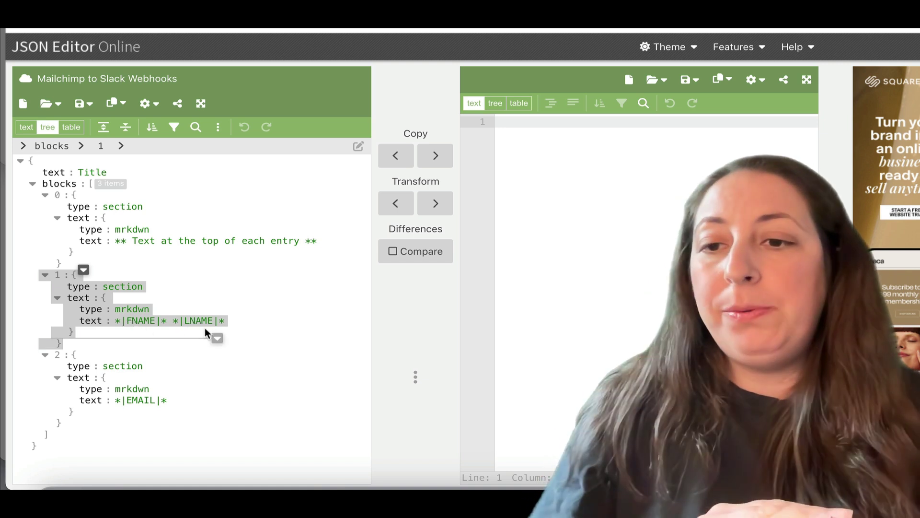
click(38, 360)
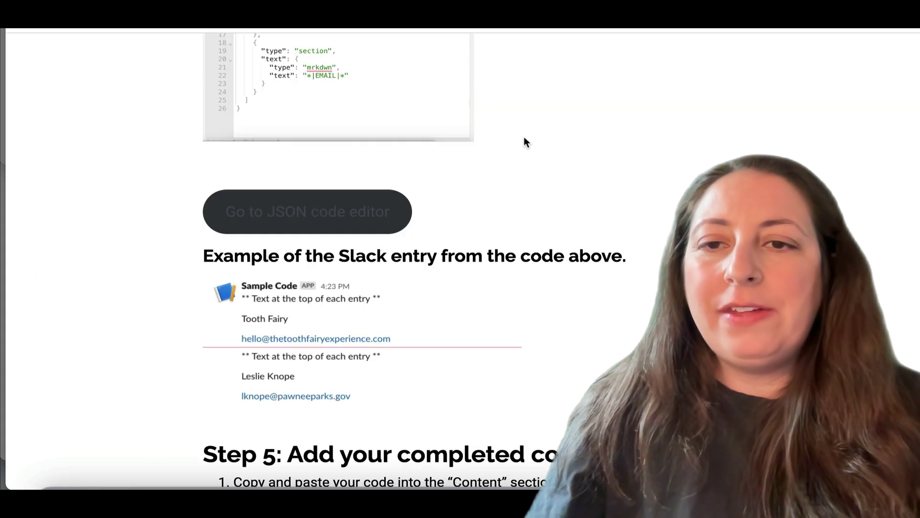
scroll(508, 163, down, 3)
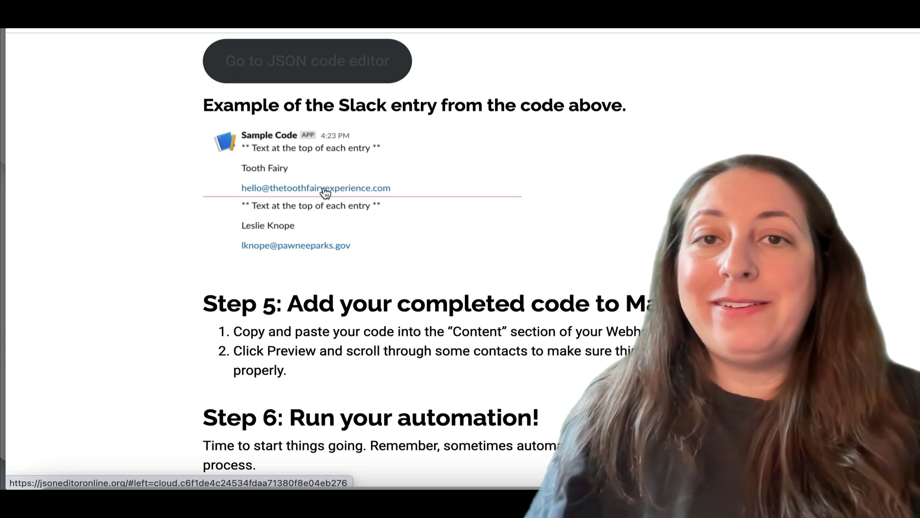
click(708, 10)
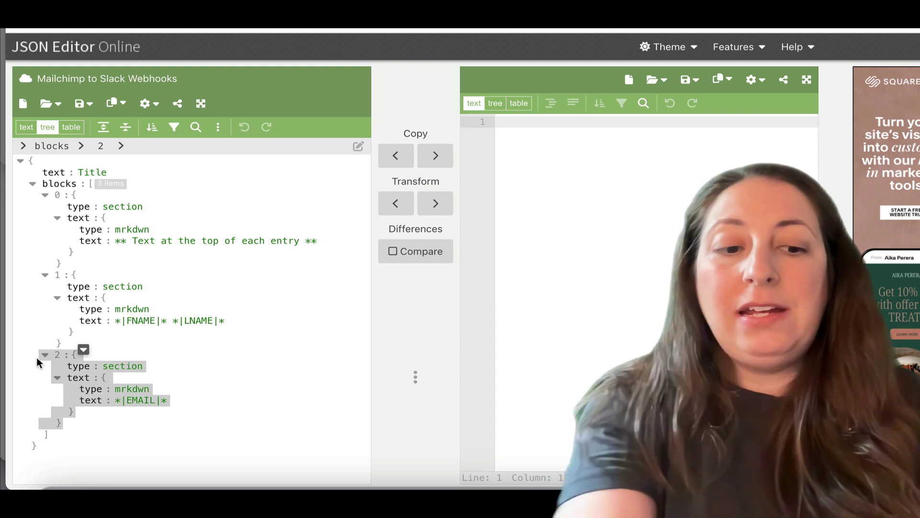
Replace the *|EMAIL|* block with a duplicate of the *|FNAME|* *|LNAME|* section.
key(ctrl+Delete)
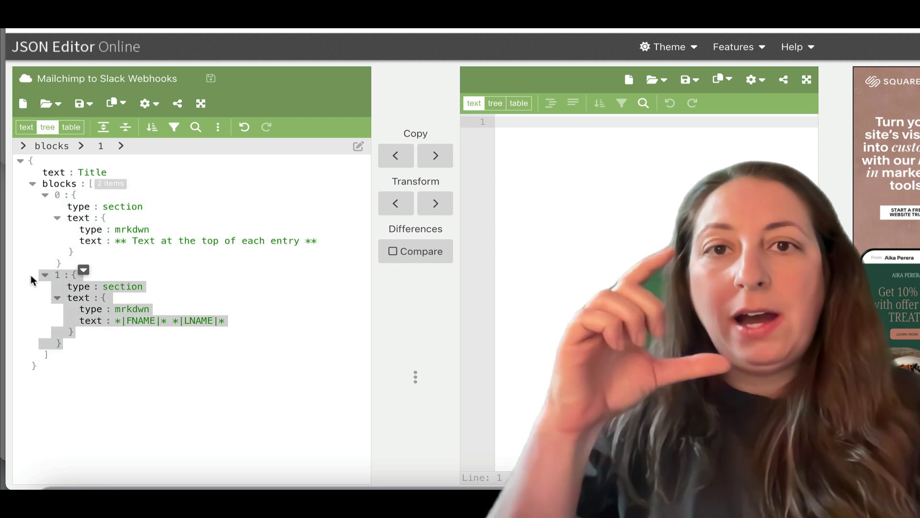
key(ctrl+z)
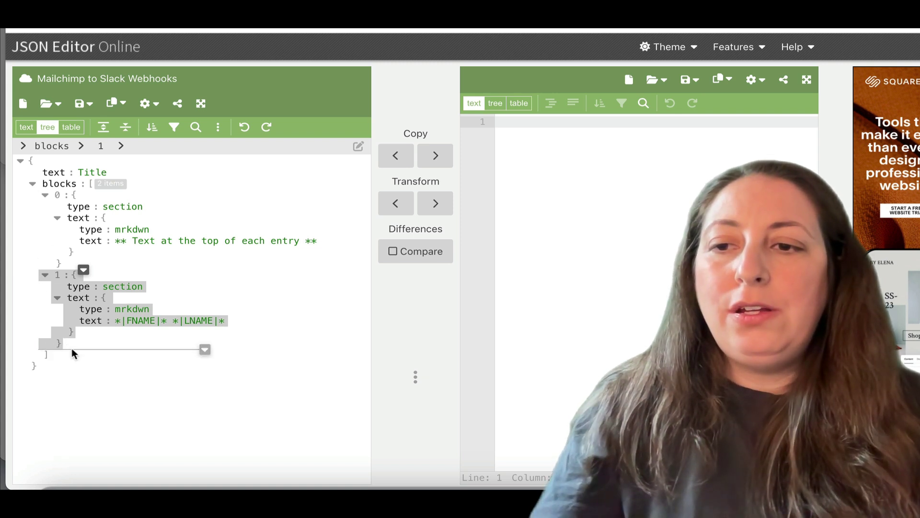
key(ctrl+v)
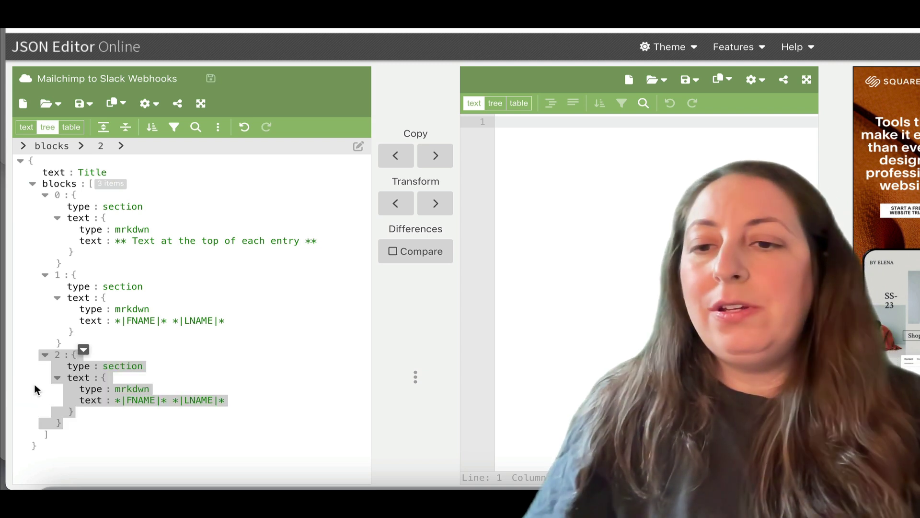
click(169, 400)
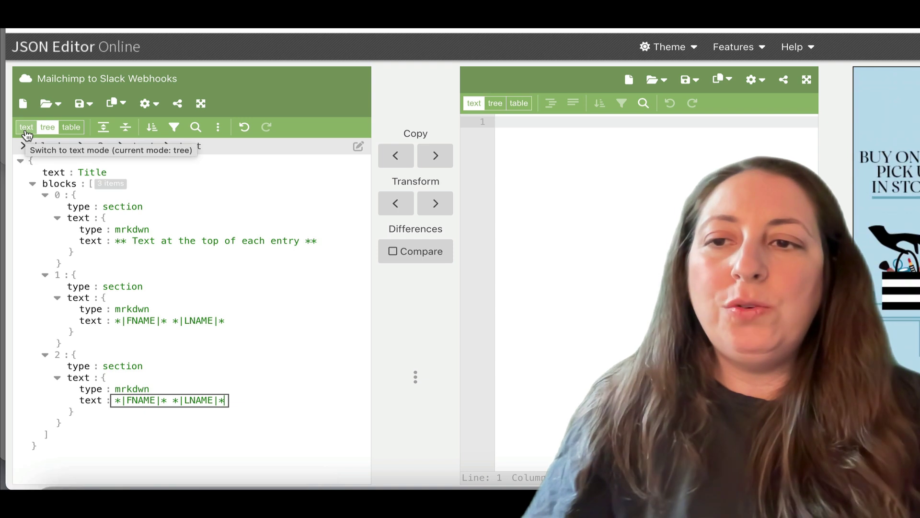
In text mode, change the heading text to ** TESTING ** and the third block's merge tag to *|EMAIL|*.
click(25, 130)
click(269, 225)
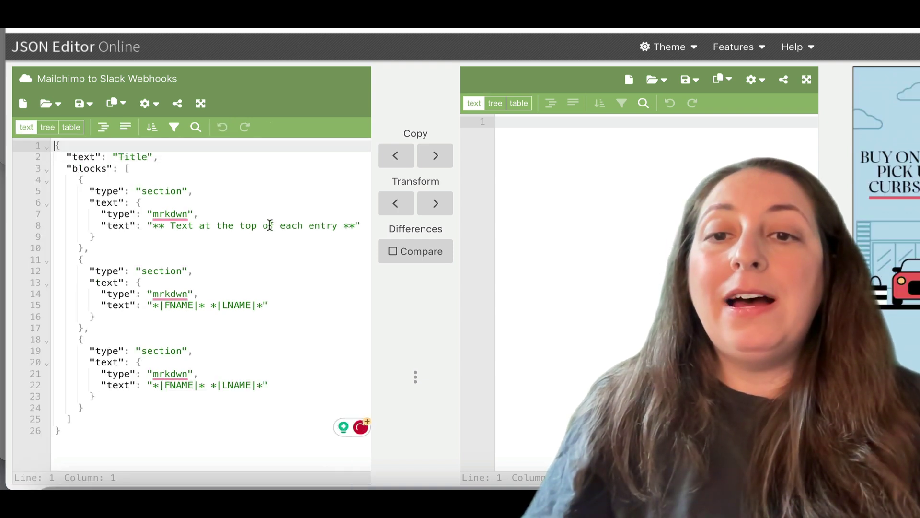
drag(336, 230, 173, 226)
key(BackSpace)
text(Thi)
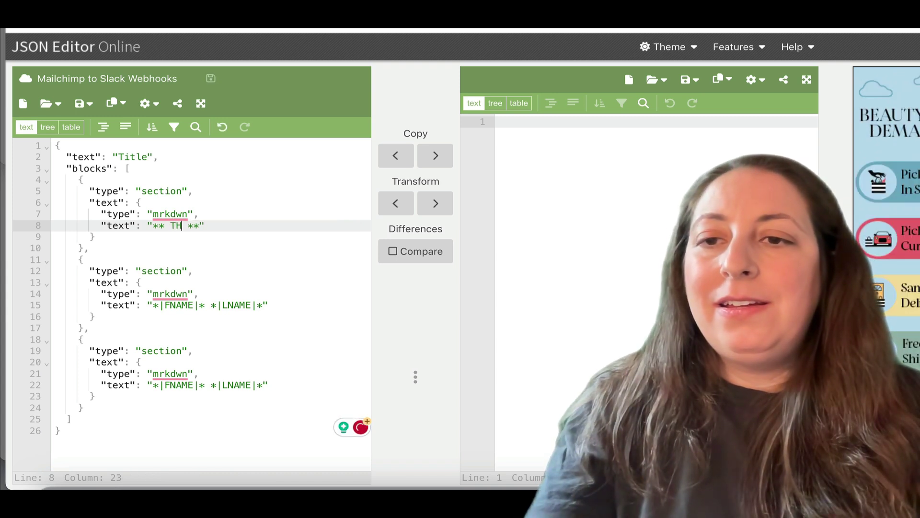
key(BackSpace)
key(BackSpace)
key(BackSpace)
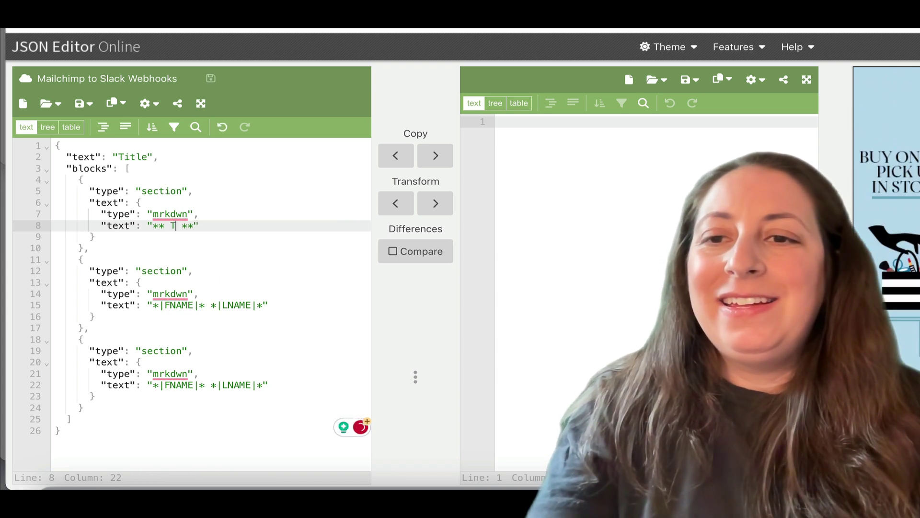
text(TESTING)
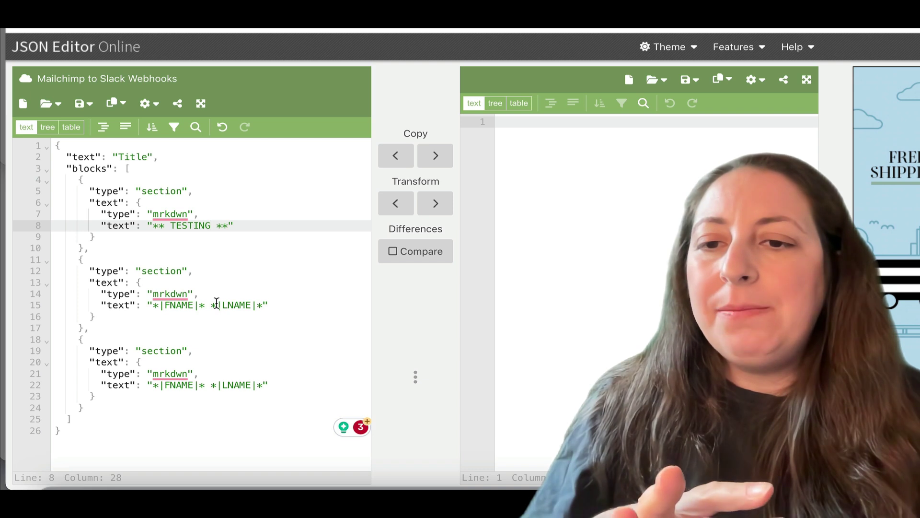
drag(251, 385, 166, 385)
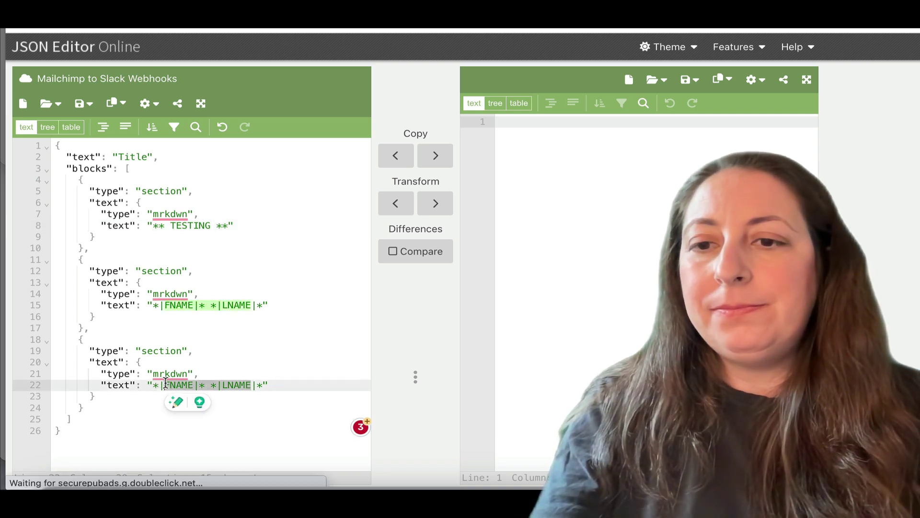
text(EMAIL)
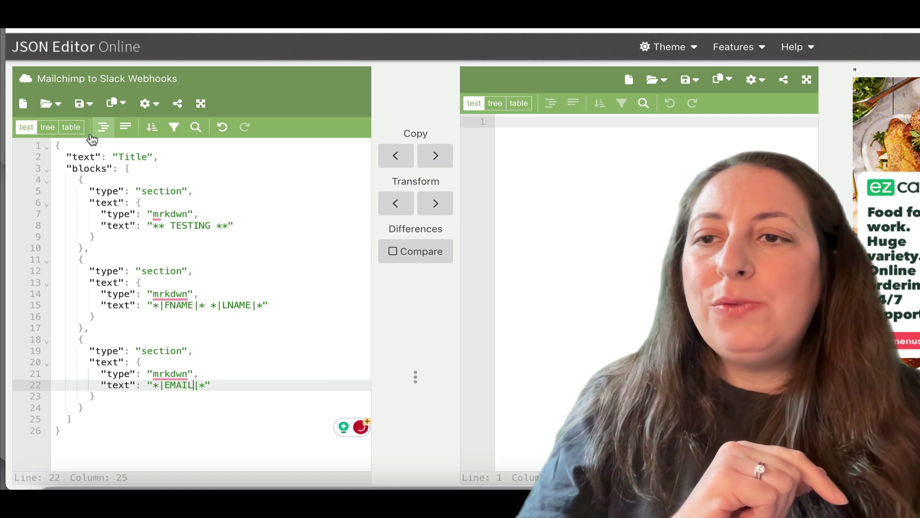
In tree mode, duplicate the third block as a new fourth block.
click(48, 128)
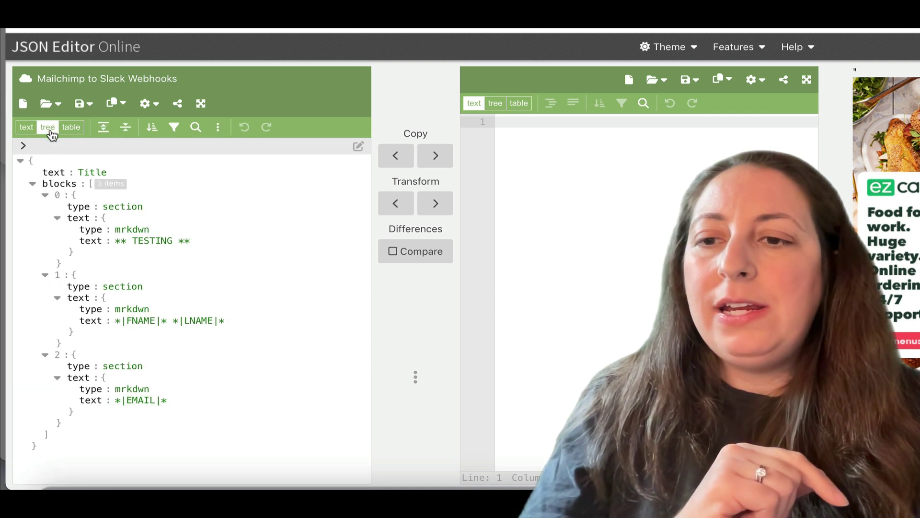
click(29, 357)
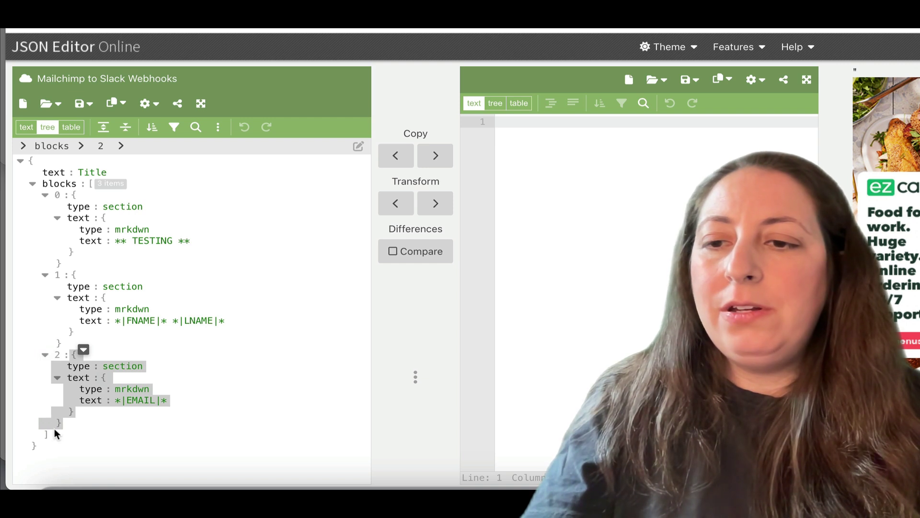
click(82, 430)
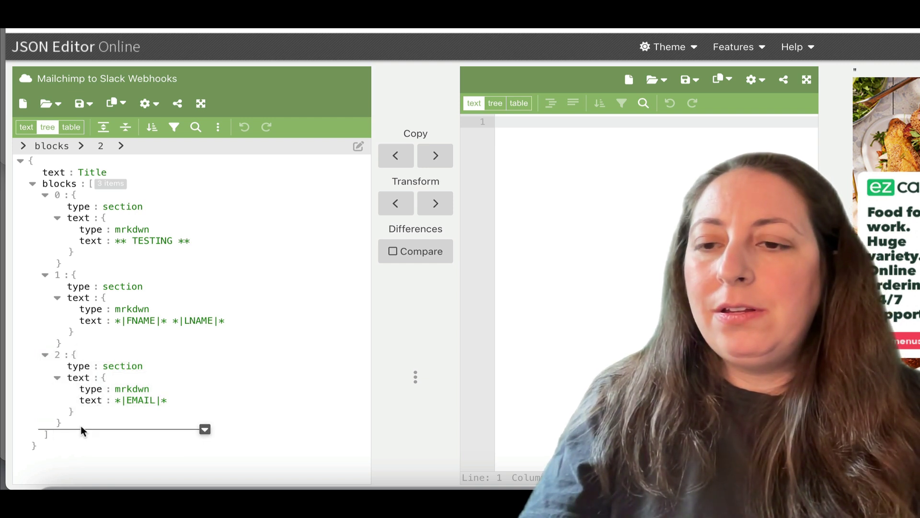
key(ctrl+v)
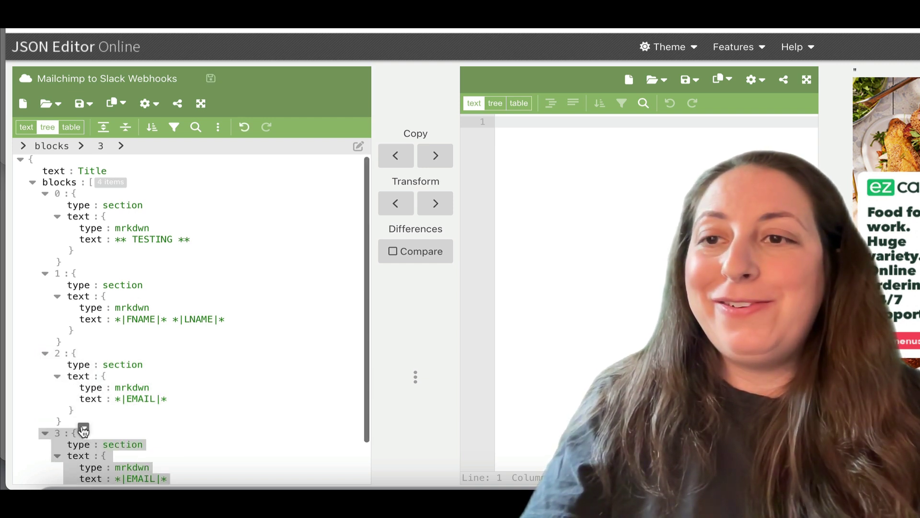
Change the fourth block's merge tag to *|PHONE|* and select the whole payload.
click(26, 127)
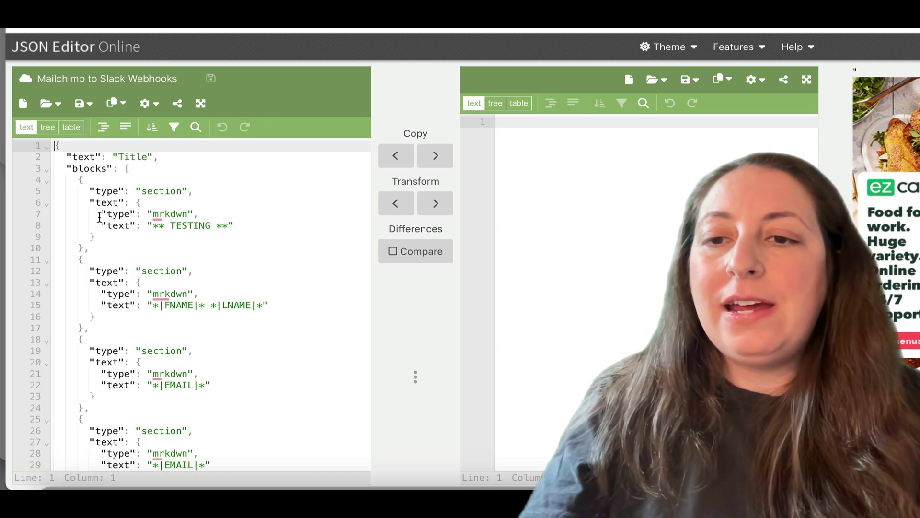
scroll(176, 378, down, 1)
click(194, 417)
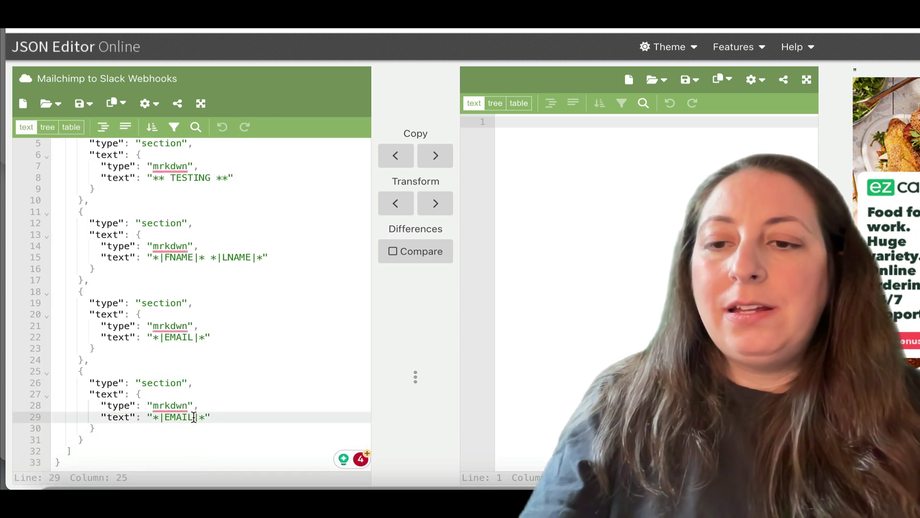
key(BackSpace)
key(BackSpace)
key(BackSpace)
key(BackSpace)
key(BackSpace)
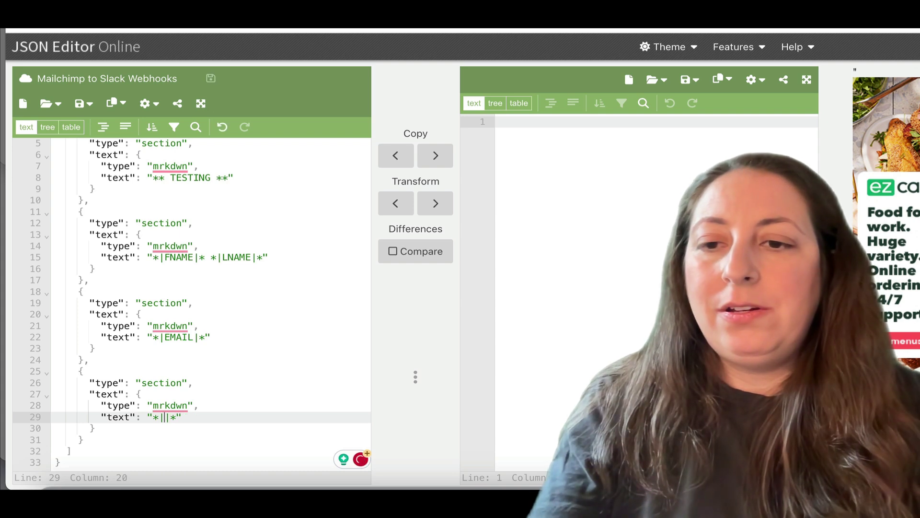
text(PHONE)
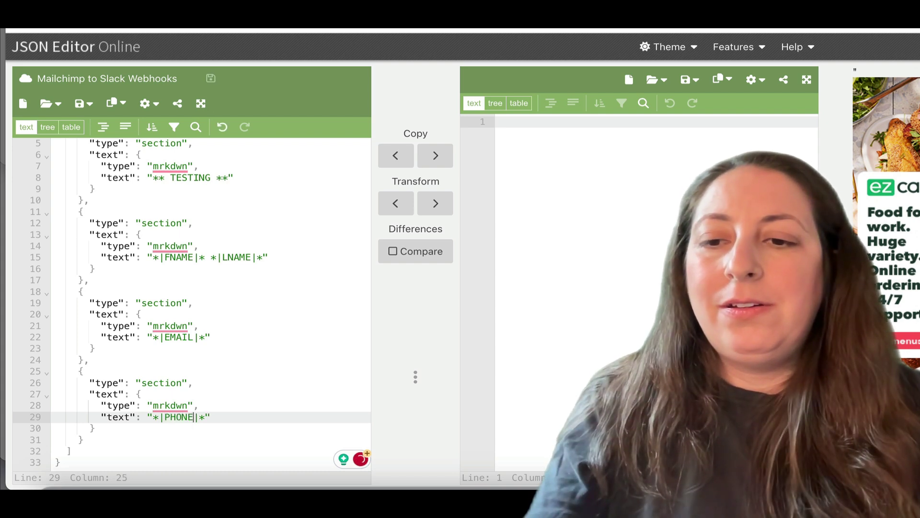
scroll(199, 161, up, 2)
click(198, 159)
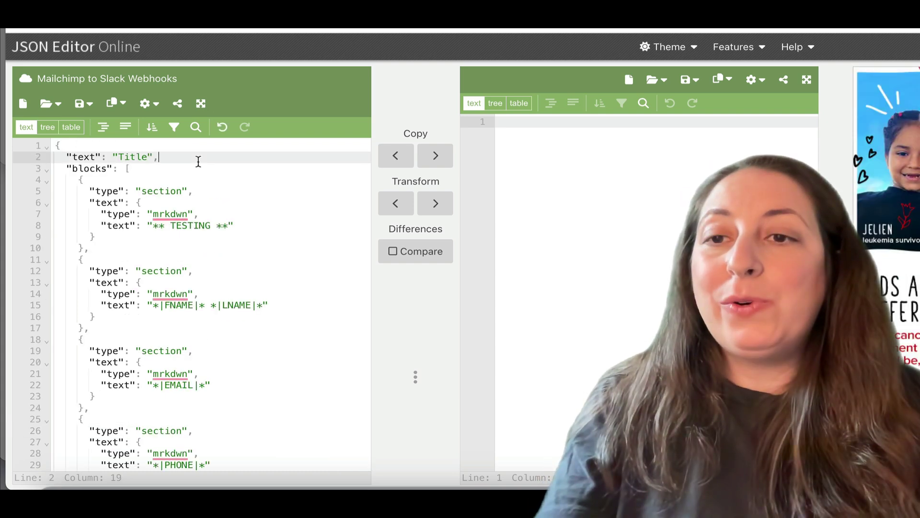
key(ctrl+a)
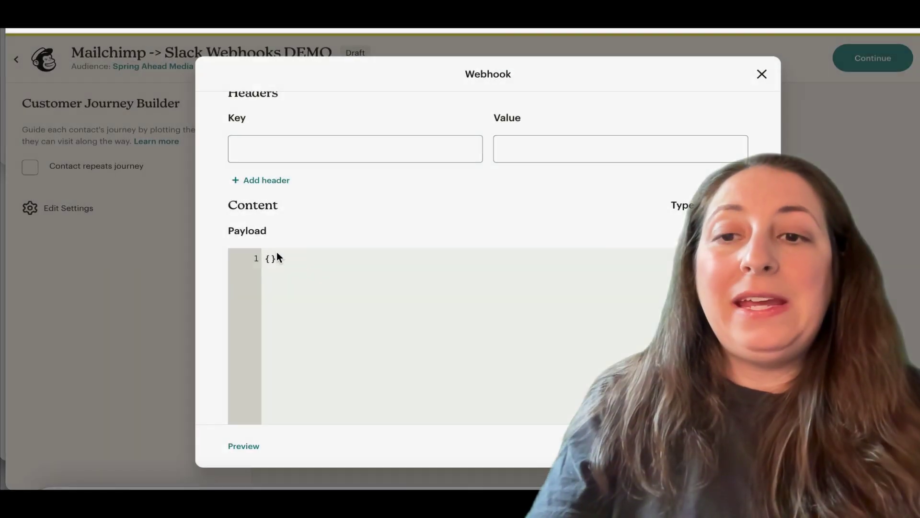
Paste the Slack blocks JSON into the webhook Payload, preview it with a sample contact, then close the dialog.
key(ctrl+v)
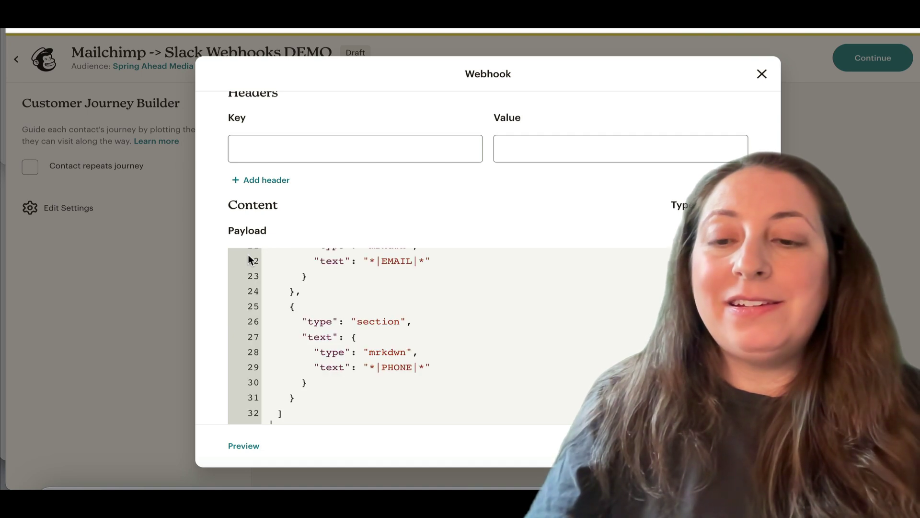
click(245, 450)
click(384, 178)
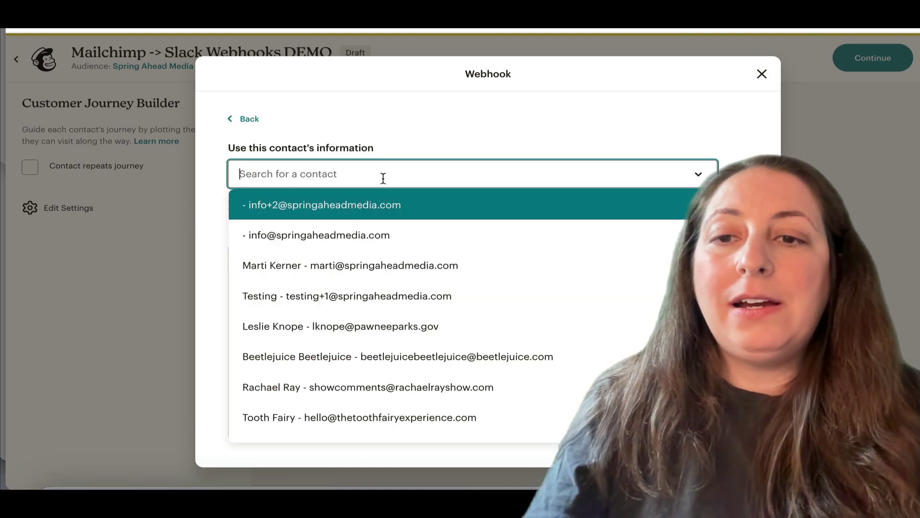
click(376, 326)
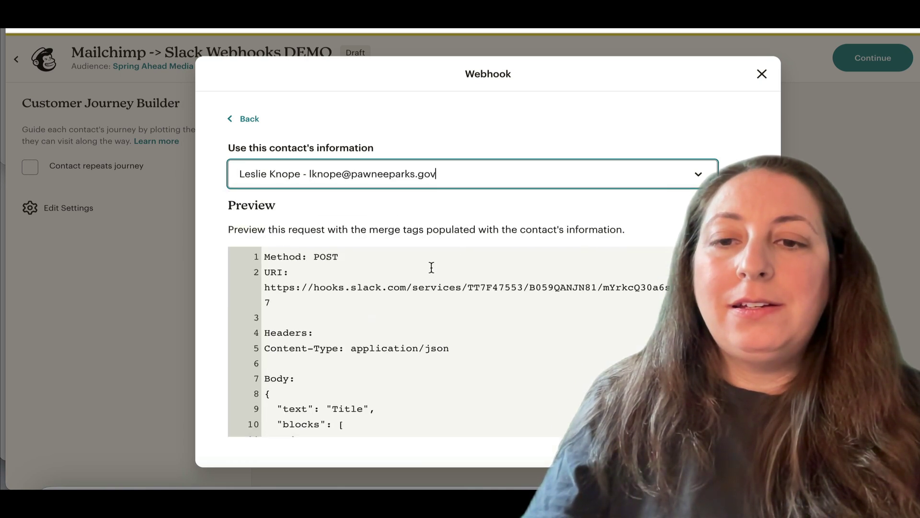
scroll(425, 329, down, 3)
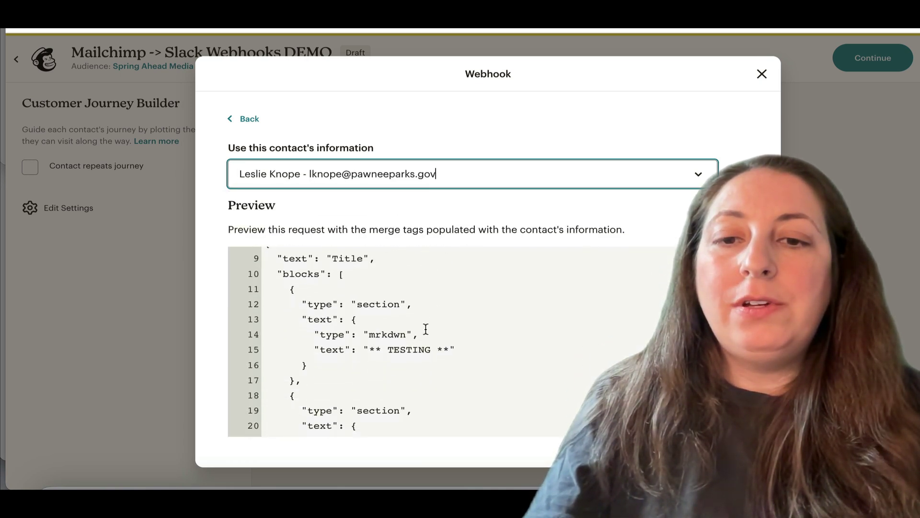
scroll(426, 329, down, 4)
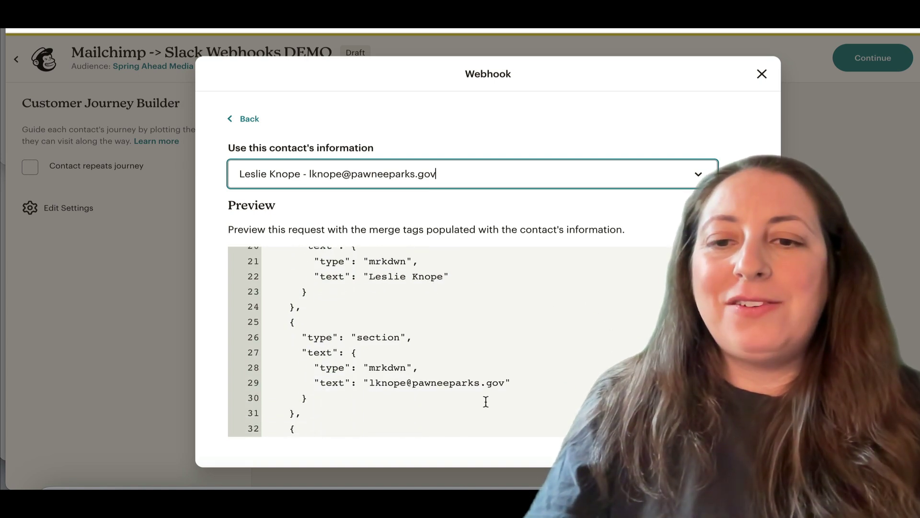
scroll(486, 402, down, 3)
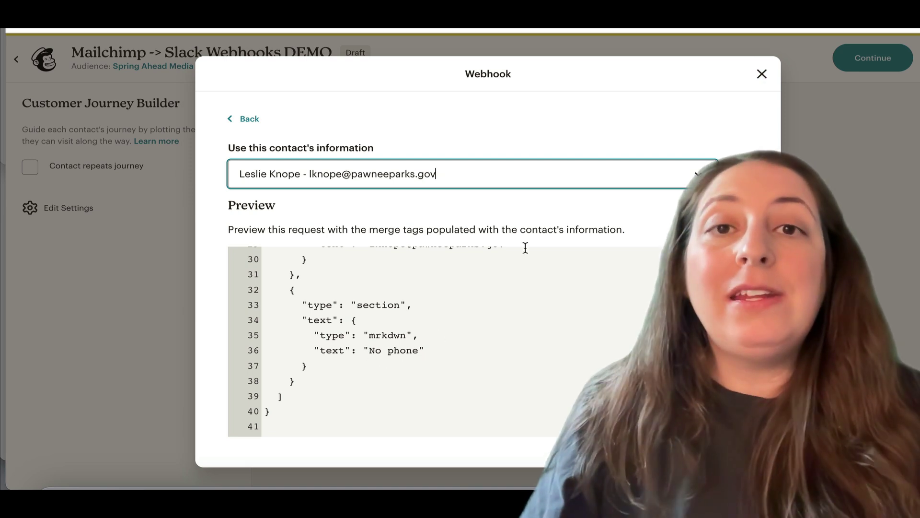
click(761, 75)
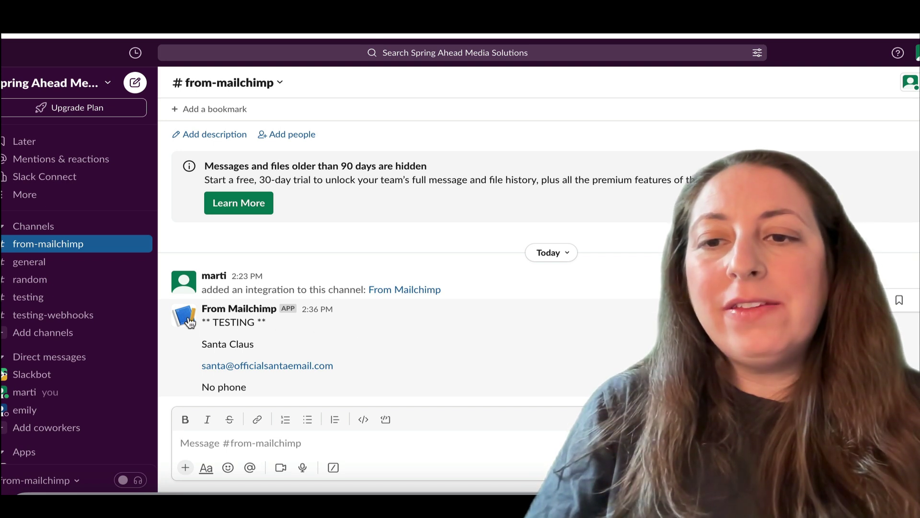
Check the From Mailchimp app's profile from its #from-mailchimp message, then dismiss it.
click(207, 314)
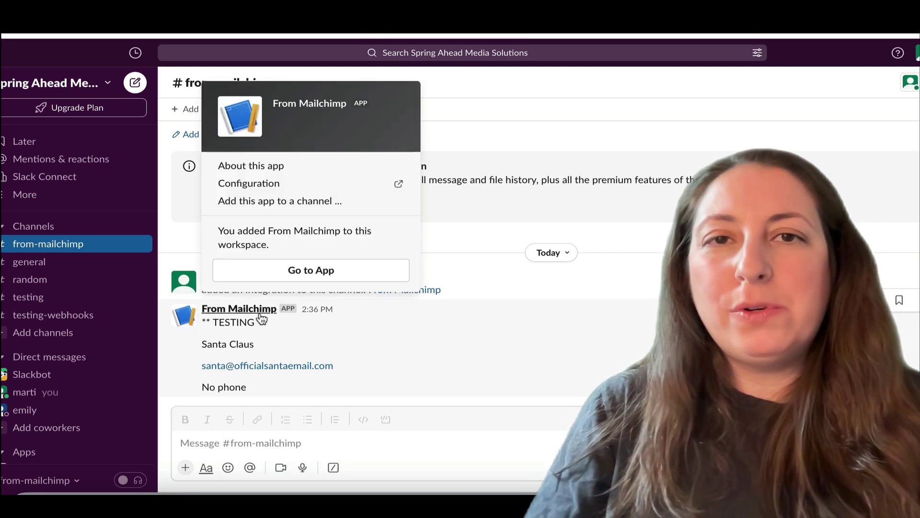
click(322, 336)
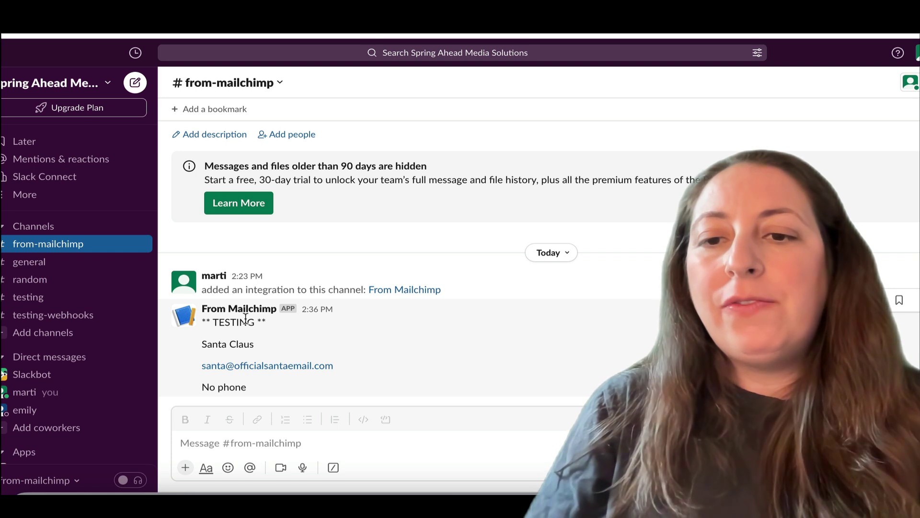
click(262, 315)
click(270, 320)
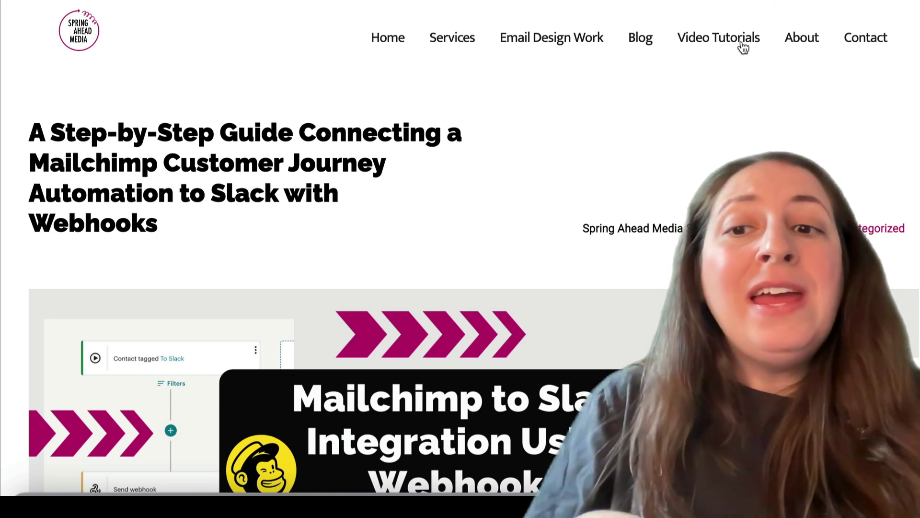
Scroll the Mailchimp-to-Slack webhooks guide down to its 22 May, 2023 date and featured image.
scroll(730, 63, down, 3)
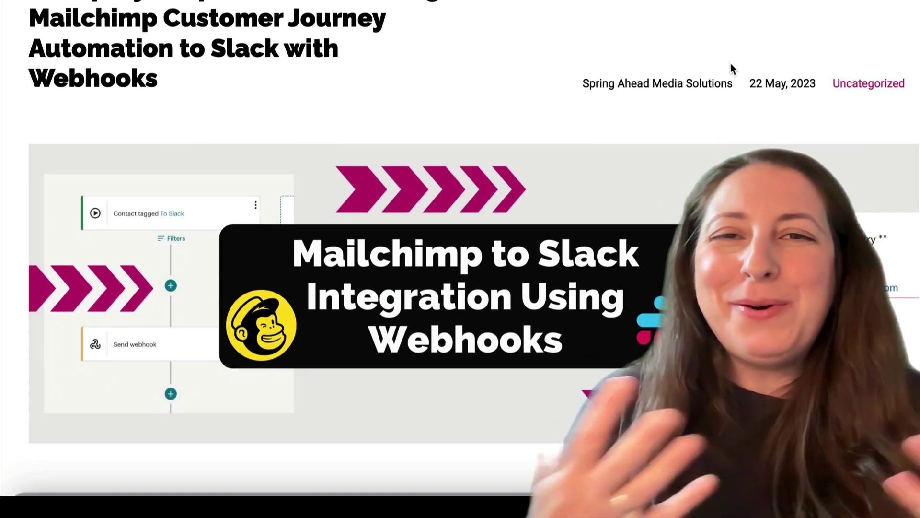